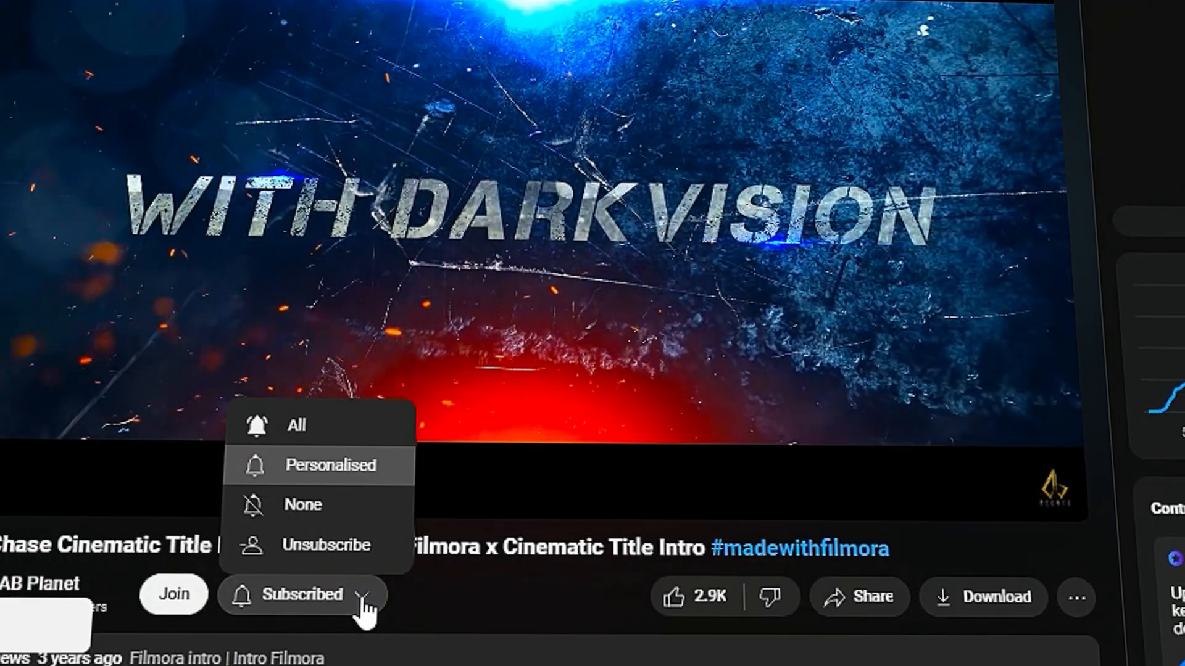
- Turn on all notifications for the subscribed channel and like the video
left_click(389, 425)
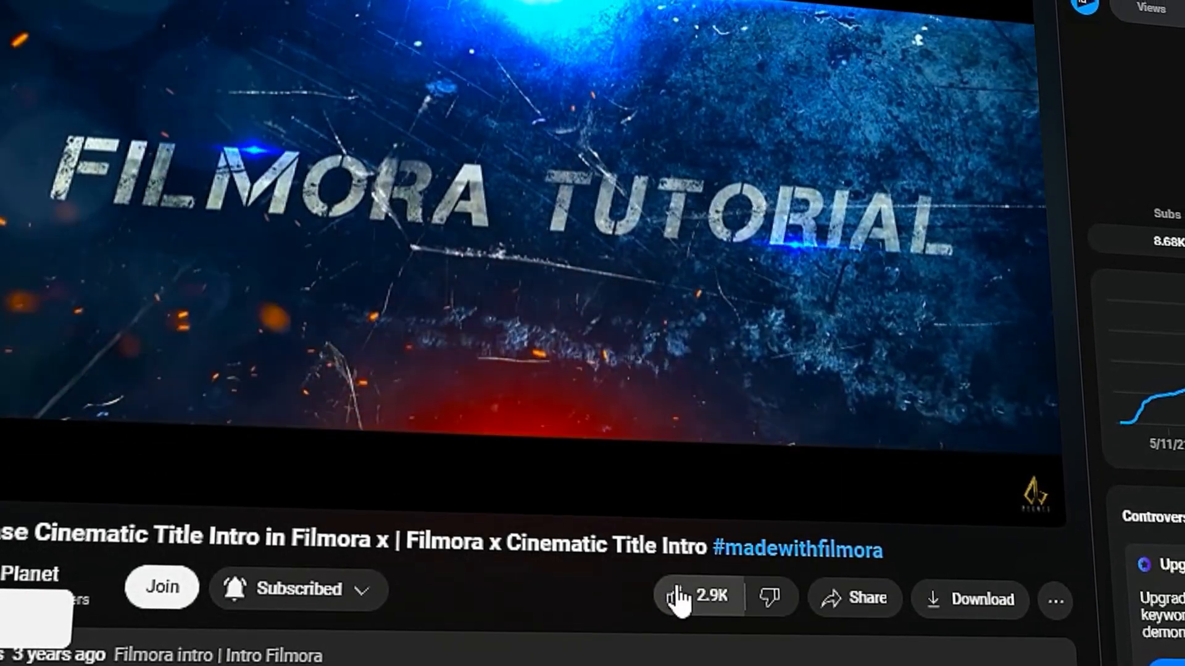
left_click(679, 597)
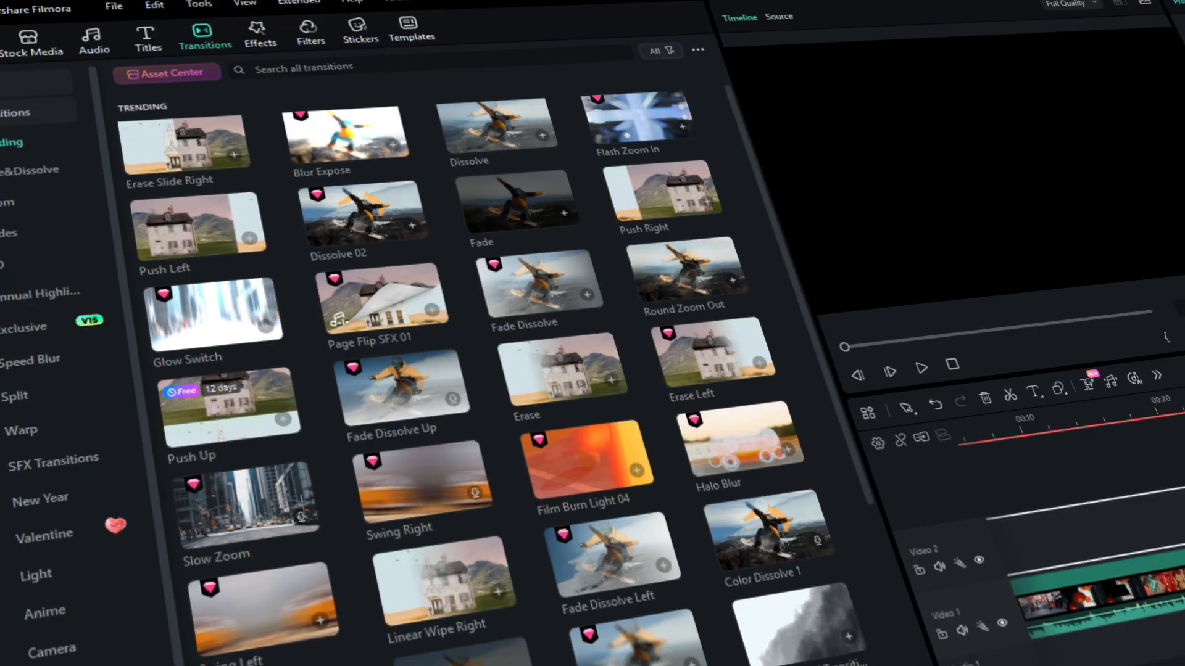
- Look through the trending transitions available in the library
scroll(444, 370, "down", 3)
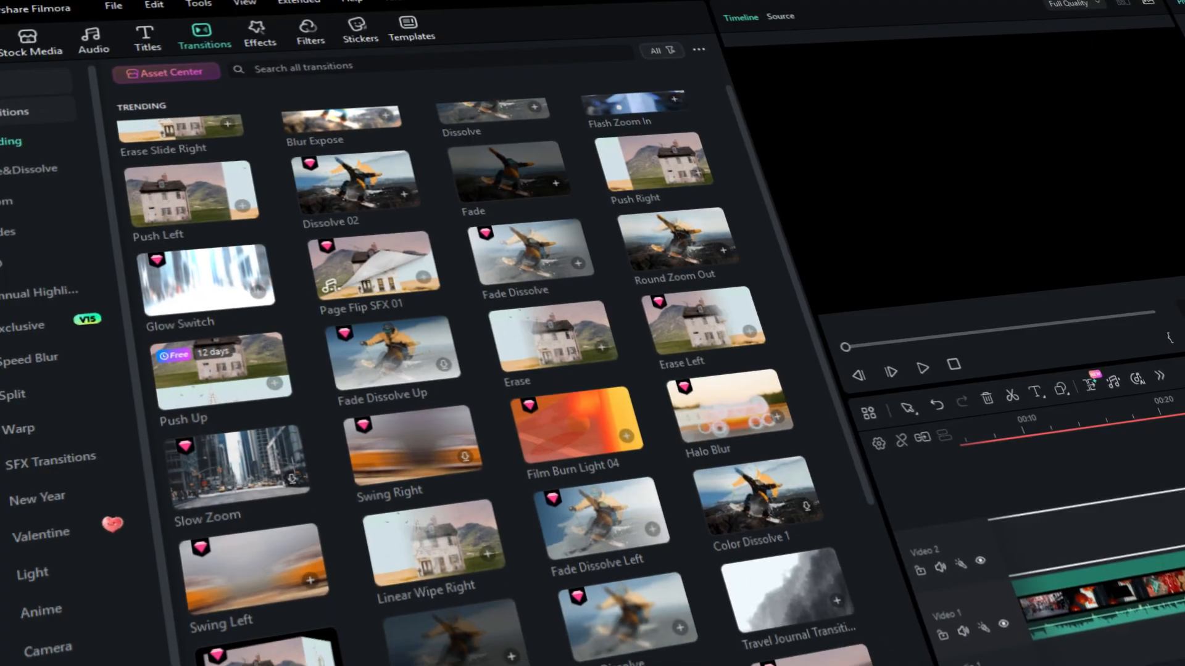
scroll(445, 371, "down", 3)
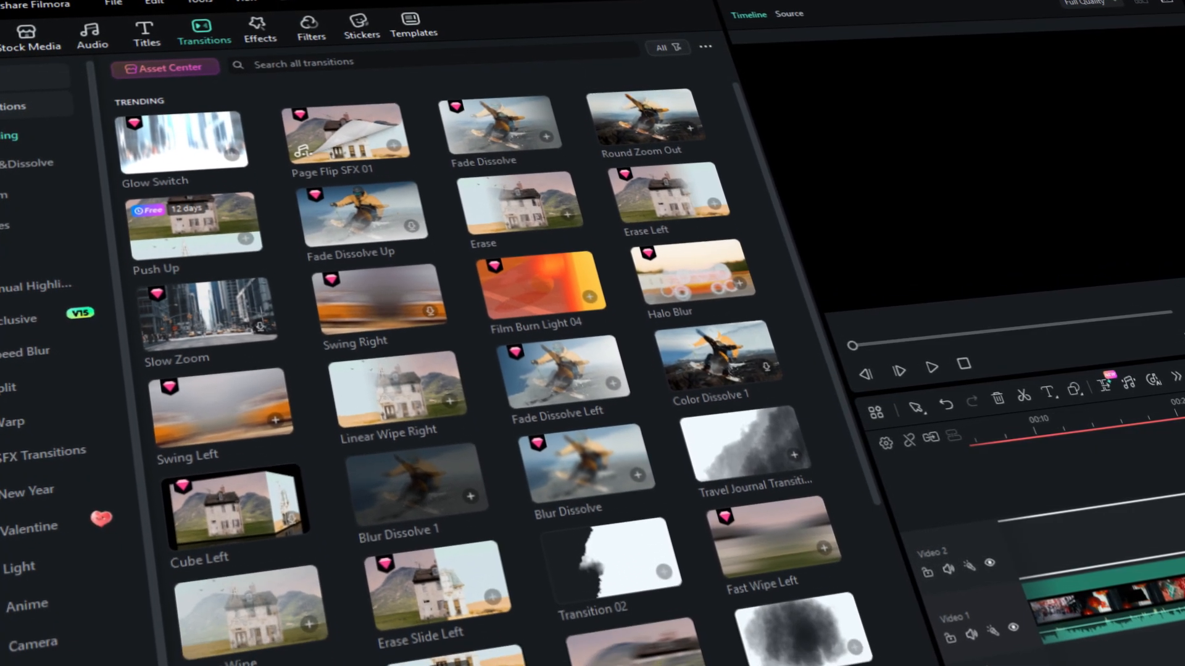
scroll(444, 371, "down", 3)
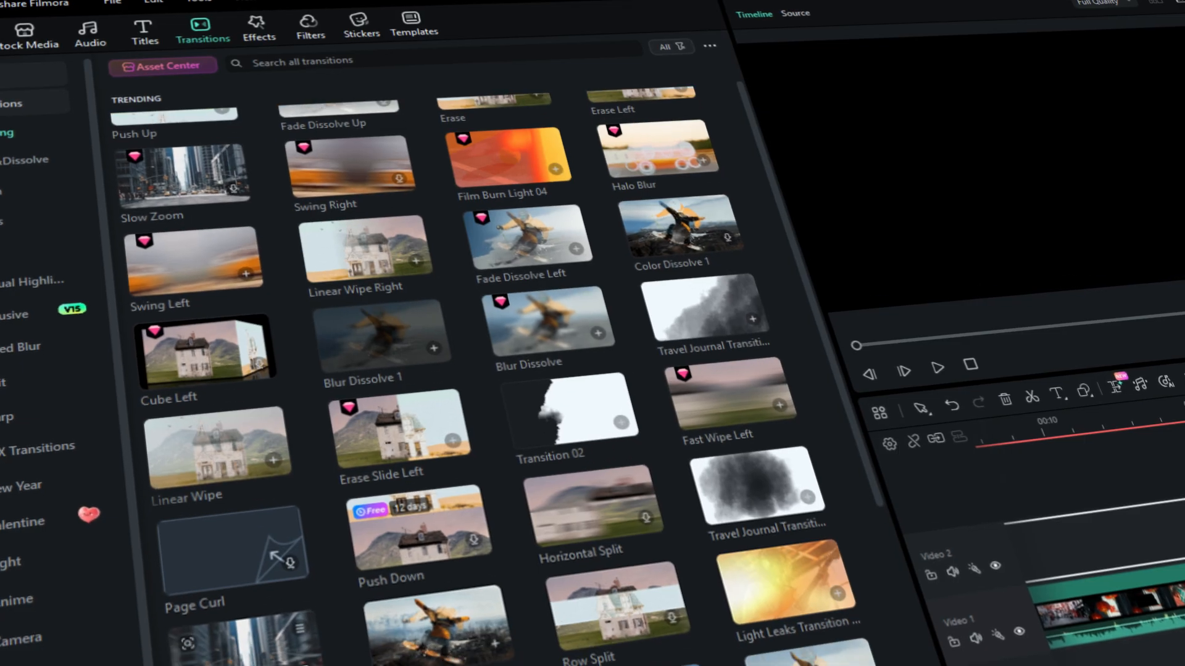
scroll(444, 371, "down", 3)
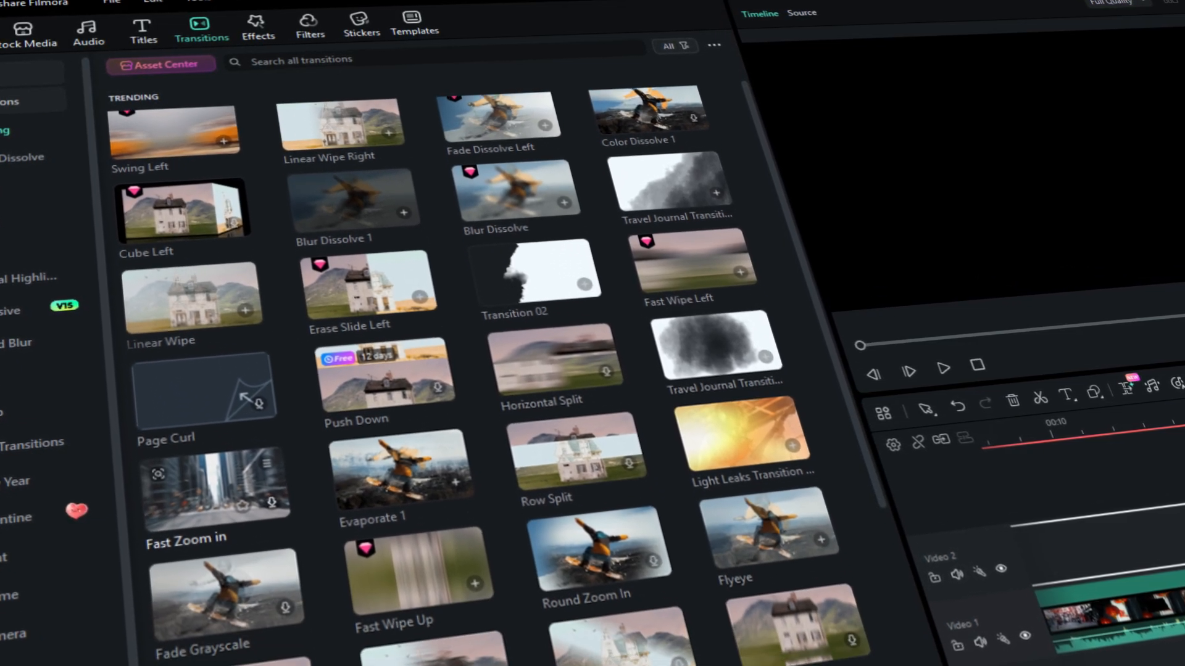
scroll(444, 371, "down", 3)
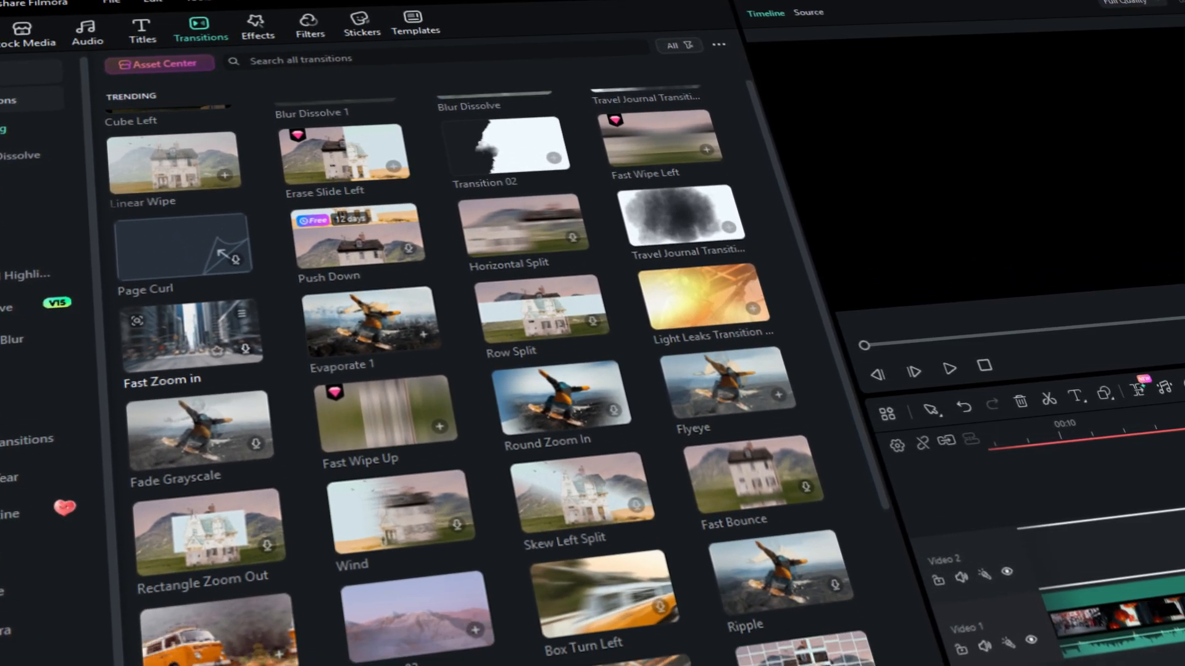
scroll(444, 371, "down", 3)
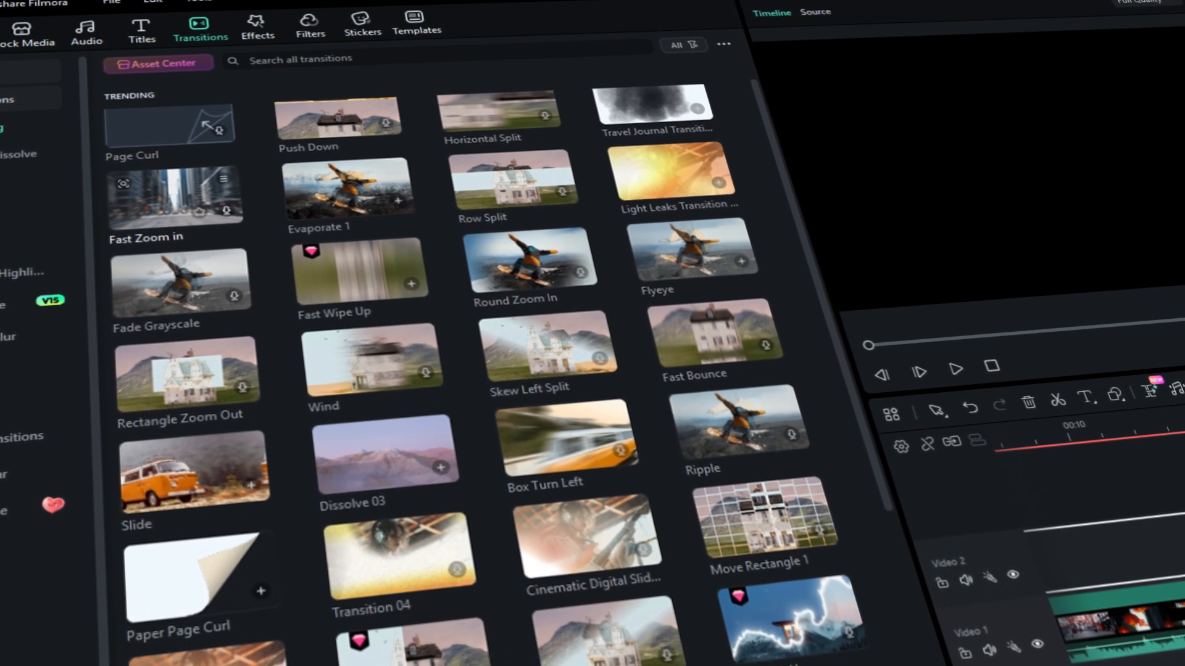
scroll(445, 370, "down", 2)
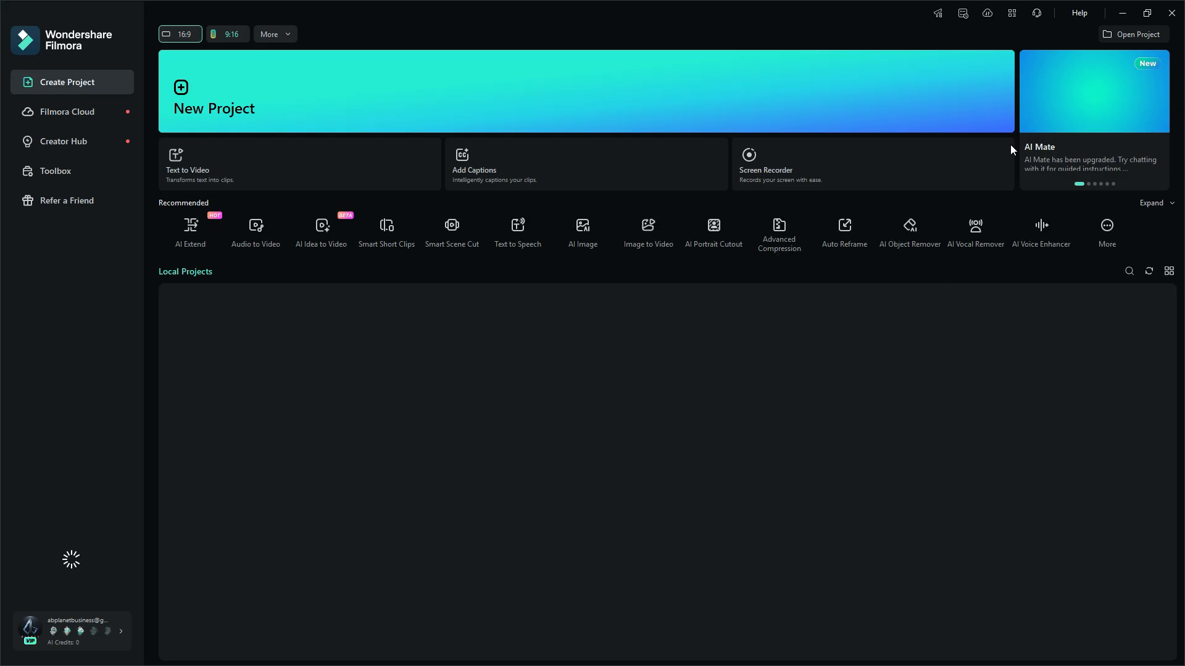
- Create a new project and import every video clip from the Chinese new year folder, leaving out the VO file
left_click(414, 124)
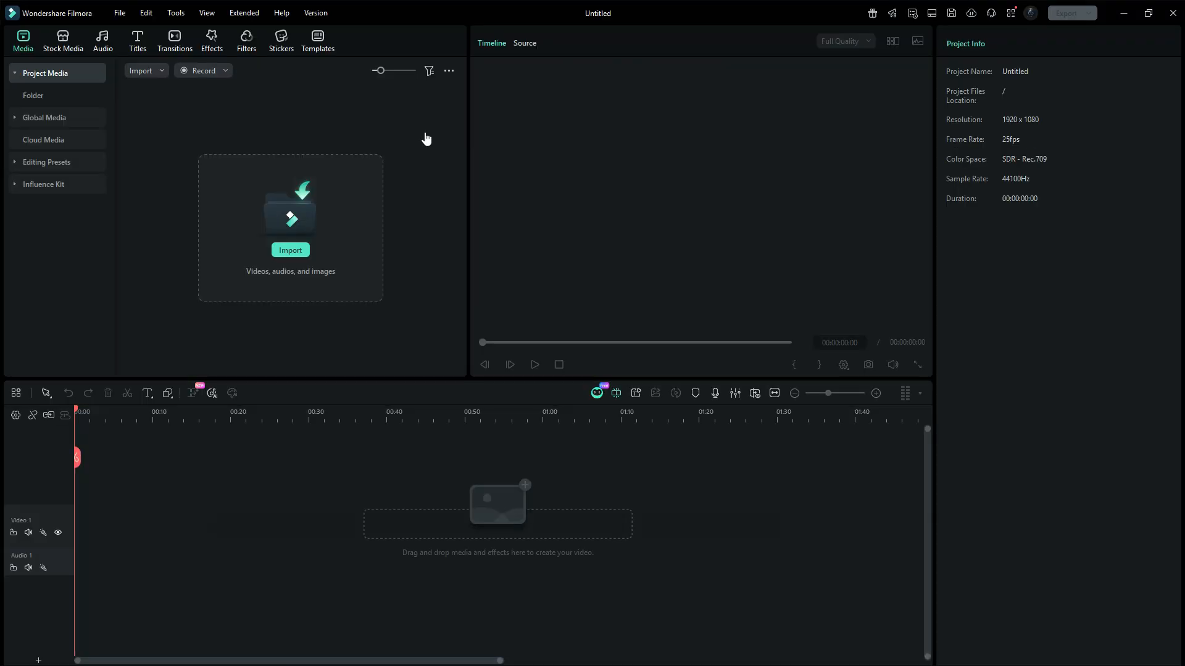
left_click(284, 247)
left_click(210, 127)
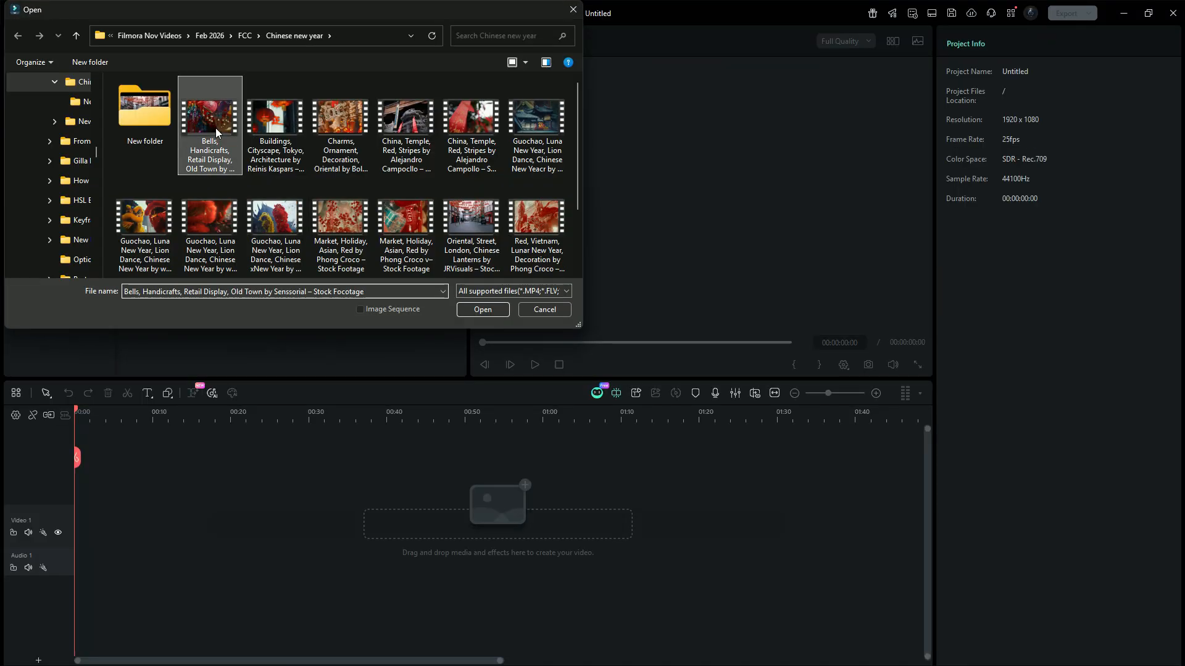
scroll(288, 228, "down", 2)
left_click(327, 237, "shift")
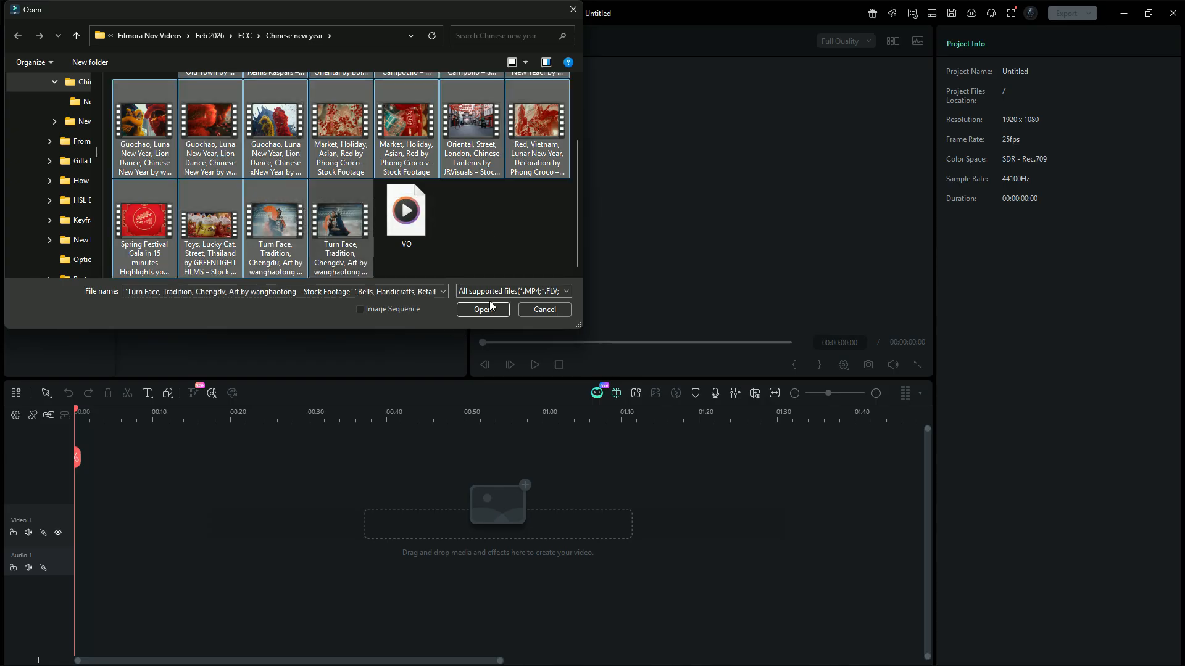
left_click(493, 307)
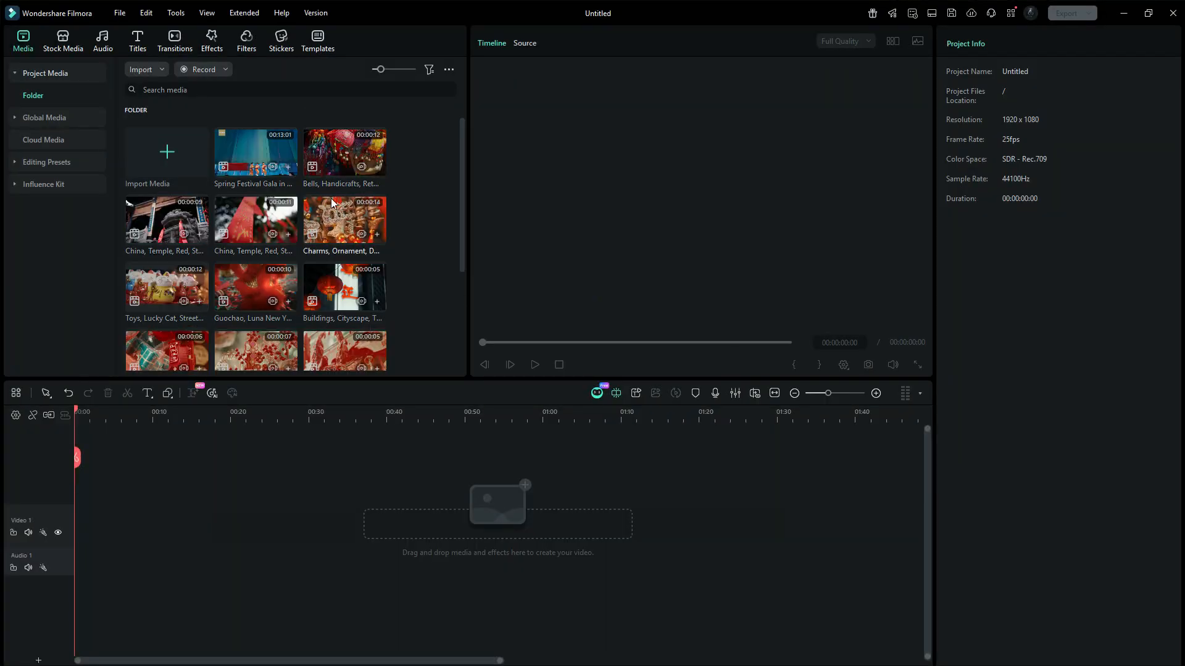
- Search the titles for "chinese new year" and place the Simple New Year CN title at the start of the top track
left_click(137, 41)
left_click(241, 71)
left_click(251, 106)
left_click_drag(459, 109, 464, 151)
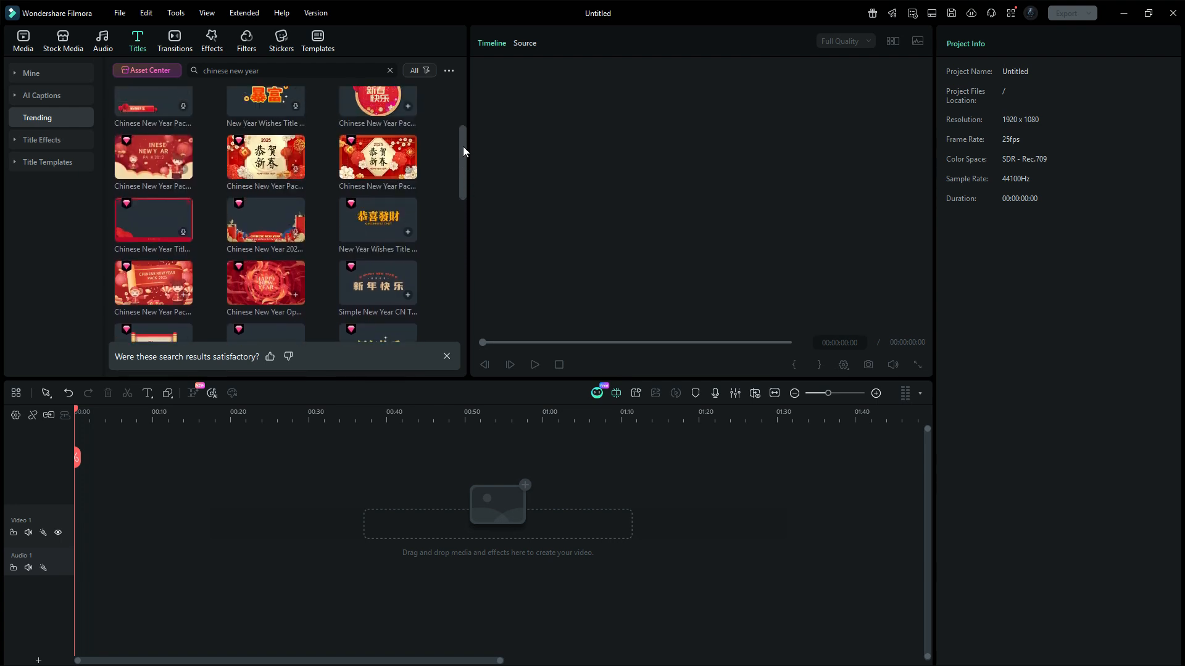
left_click_drag(373, 282, 69, 494)
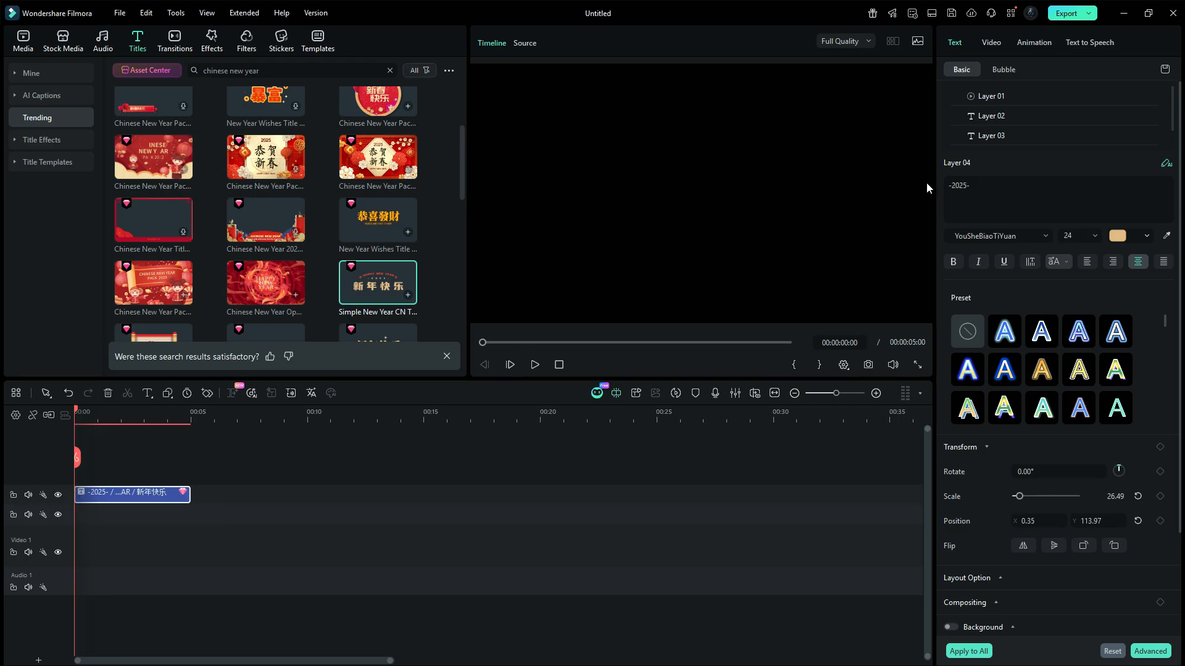
- Change the title's year text to "-2026-"
key("BackSpace")
type("6")
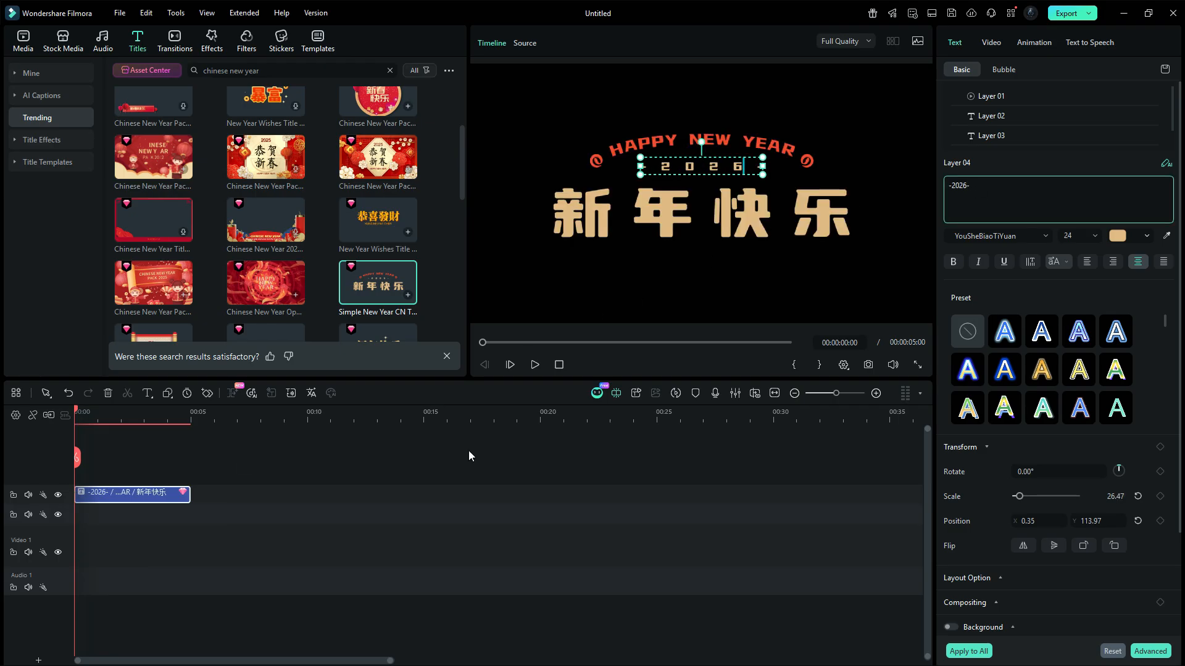
left_click(323, 500)
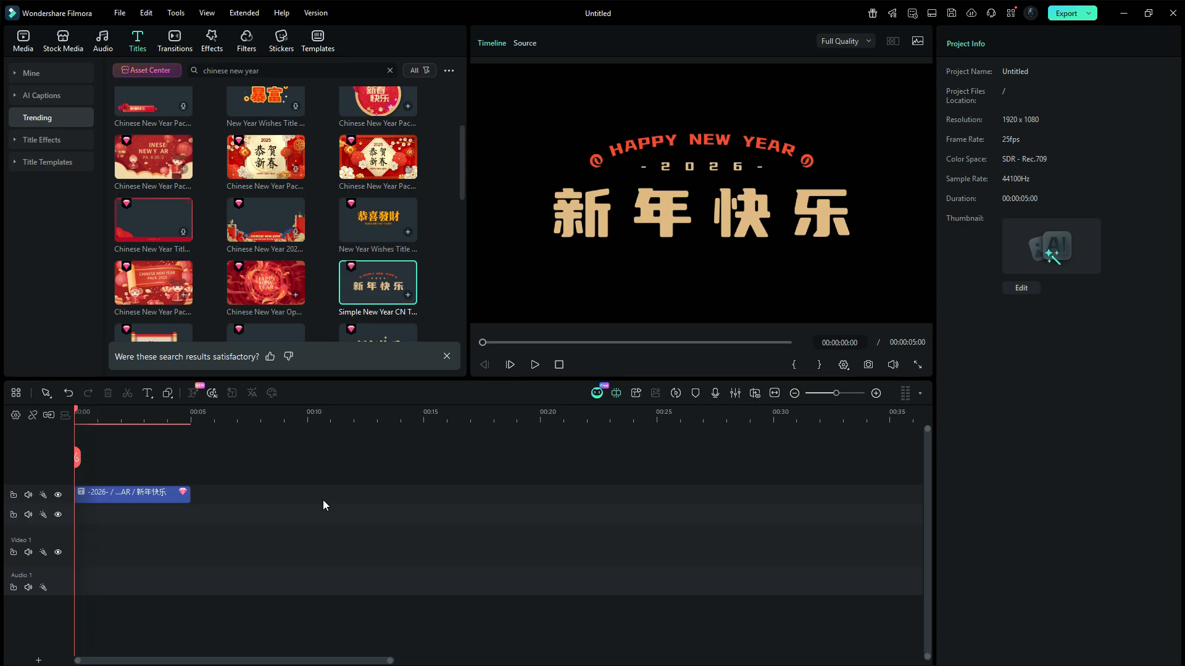
- Find the Motion Parallax Effect In transition and apply it to the beginning of the title clip
left_click(175, 40)
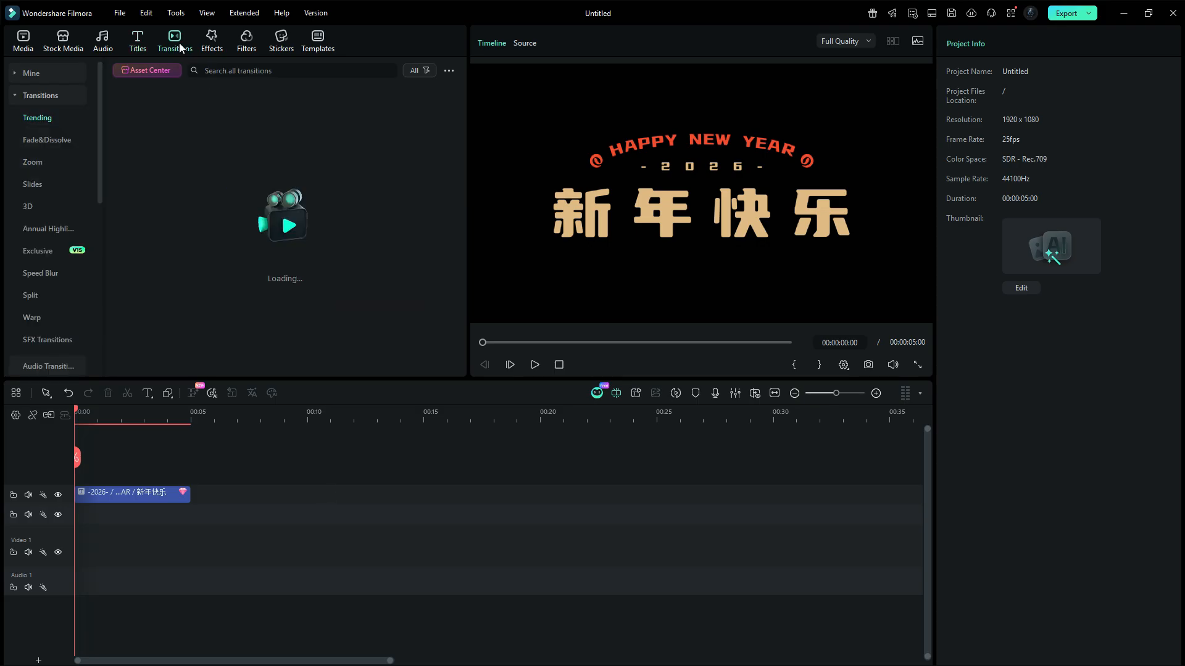
left_click(213, 69)
type("Motion Parallaz")
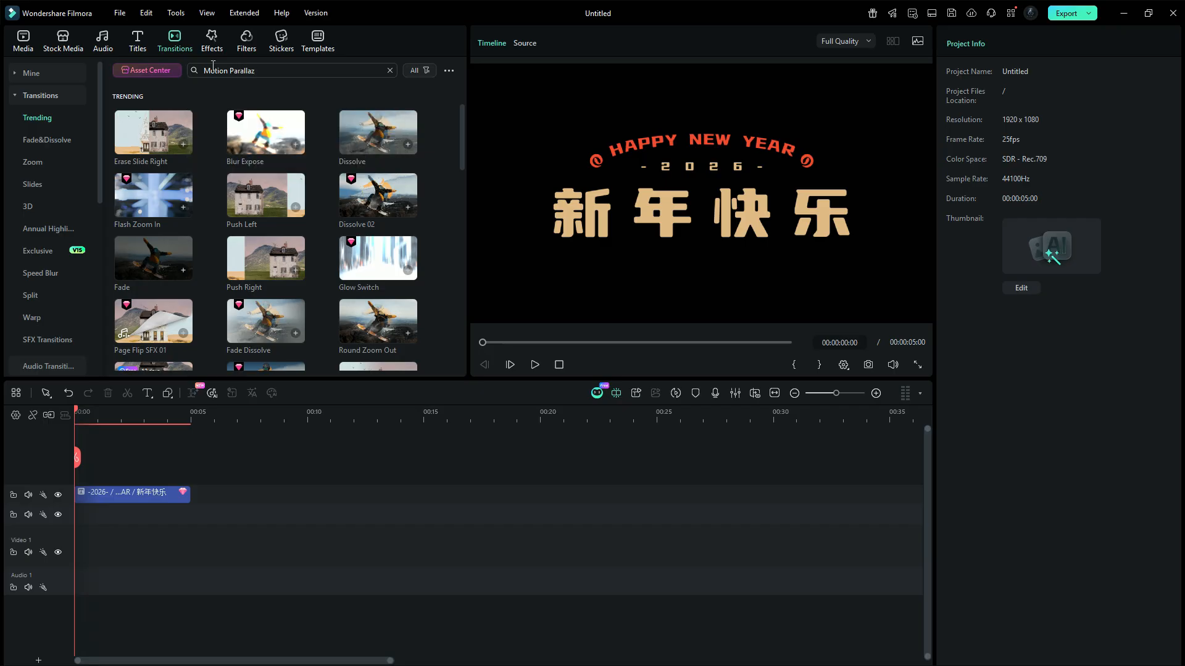
key("Return")
left_click_drag(169, 126, 129, 502)
- Keyframe the title's opacity from 100 at 00:00:03:15 to 0 at 00:00:05:00 so it fades out
left_click_drag(76, 413, 159, 441)
left_click(162, 499)
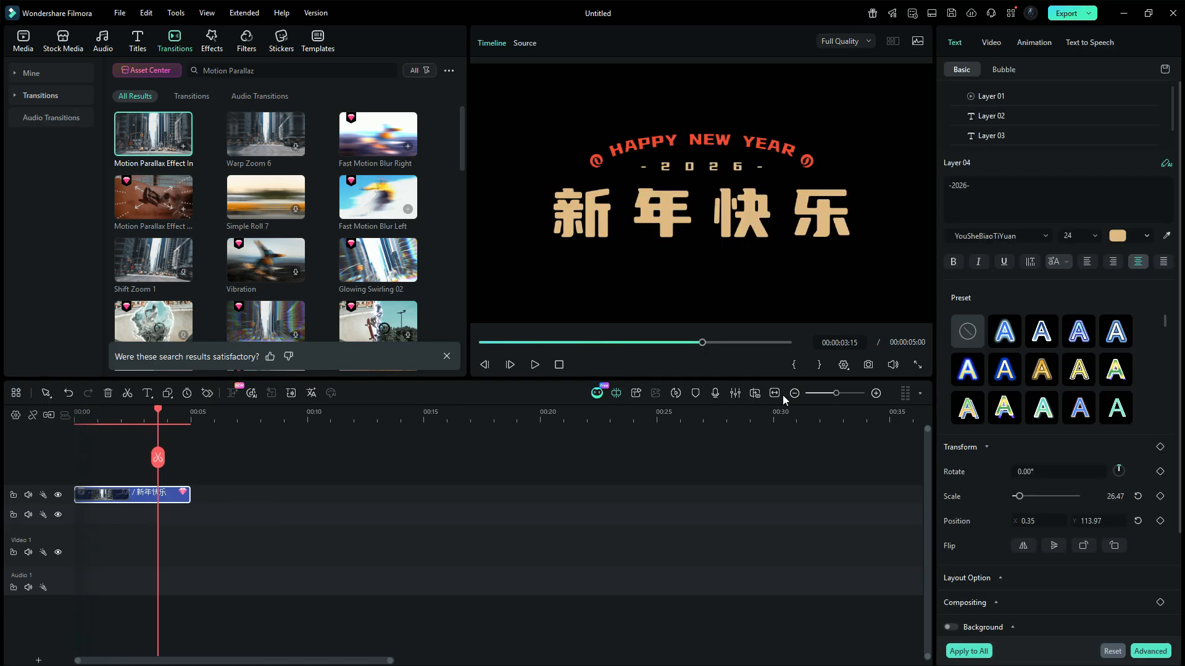
left_click(990, 43)
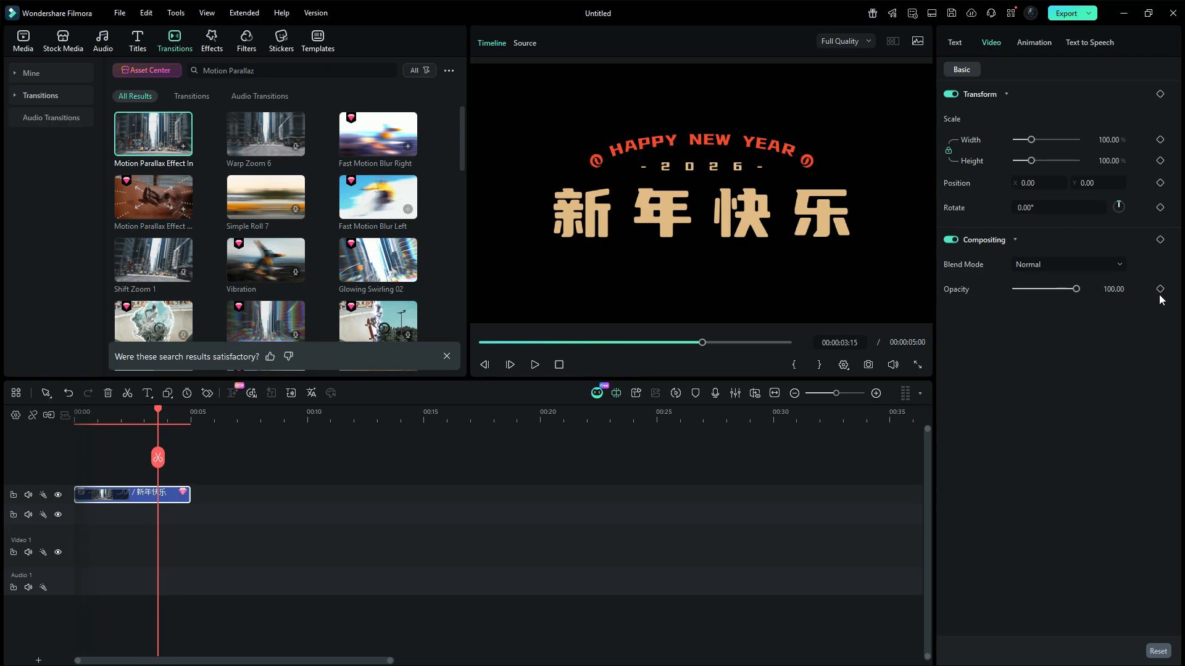
left_click_drag(169, 415, 190, 422)
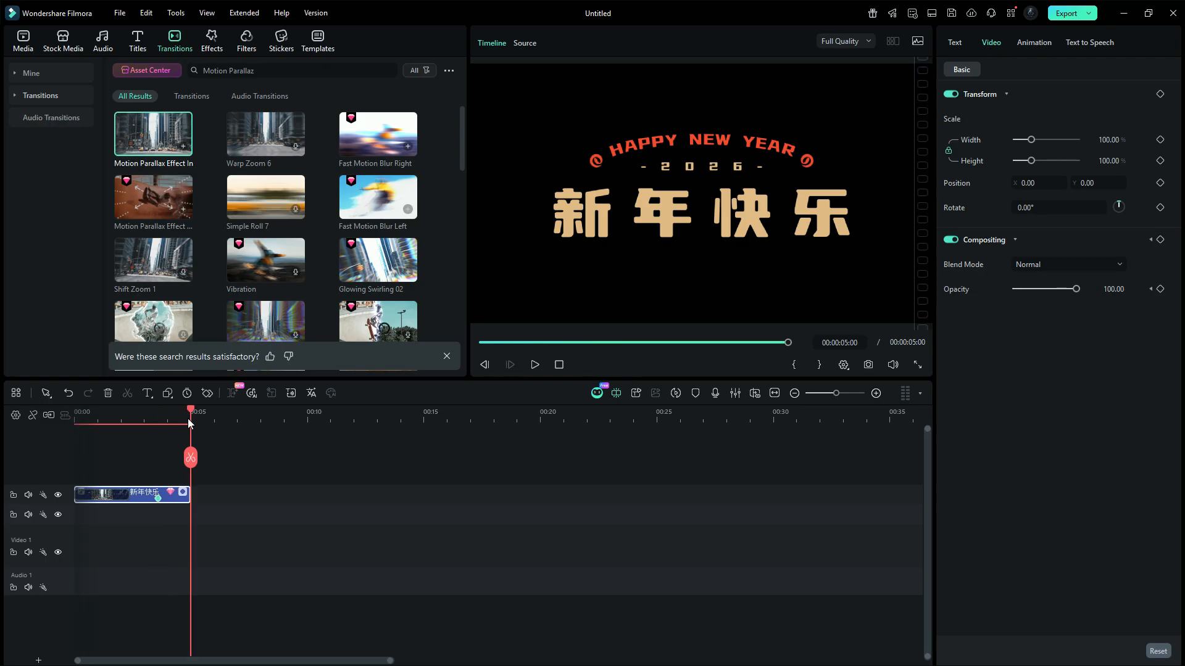
left_click_drag(1081, 295, 988, 303)
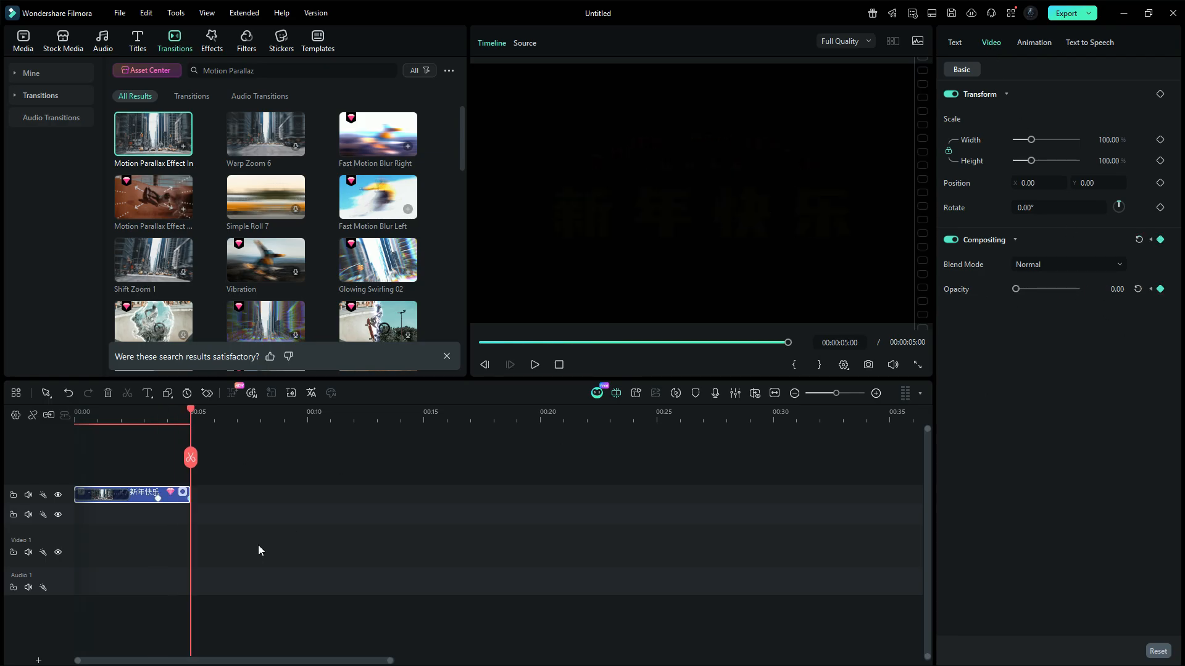
- Place the Oriental, Street, London clip on the track below the title from 00:00:02:00 and trim its end to 00:00:07:00
left_click(23, 41)
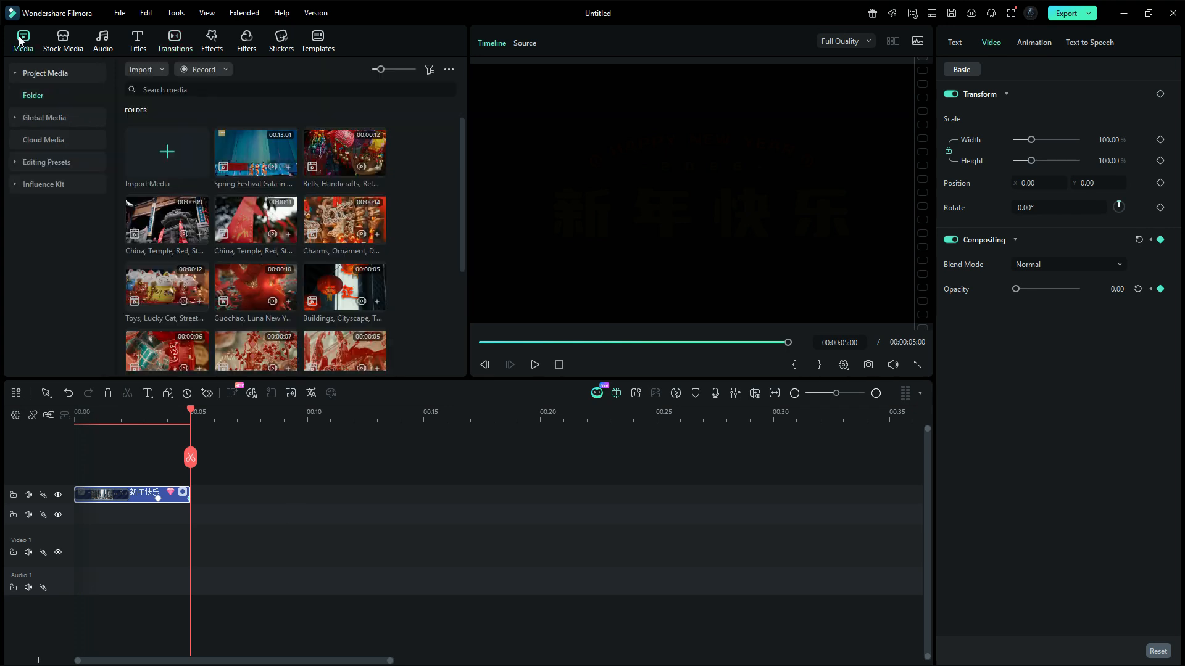
scroll(450, 209, "down", 5)
left_click_drag(166, 327, 173, 520)
left_click(120, 423)
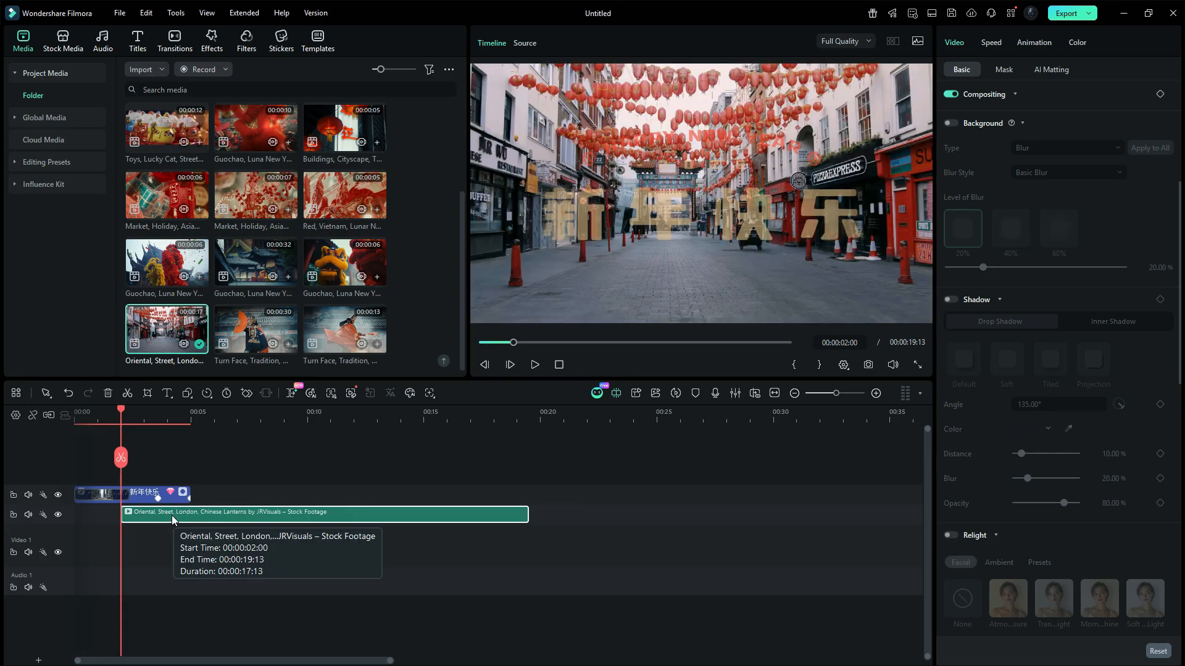
left_click_drag(526, 507, 237, 507)
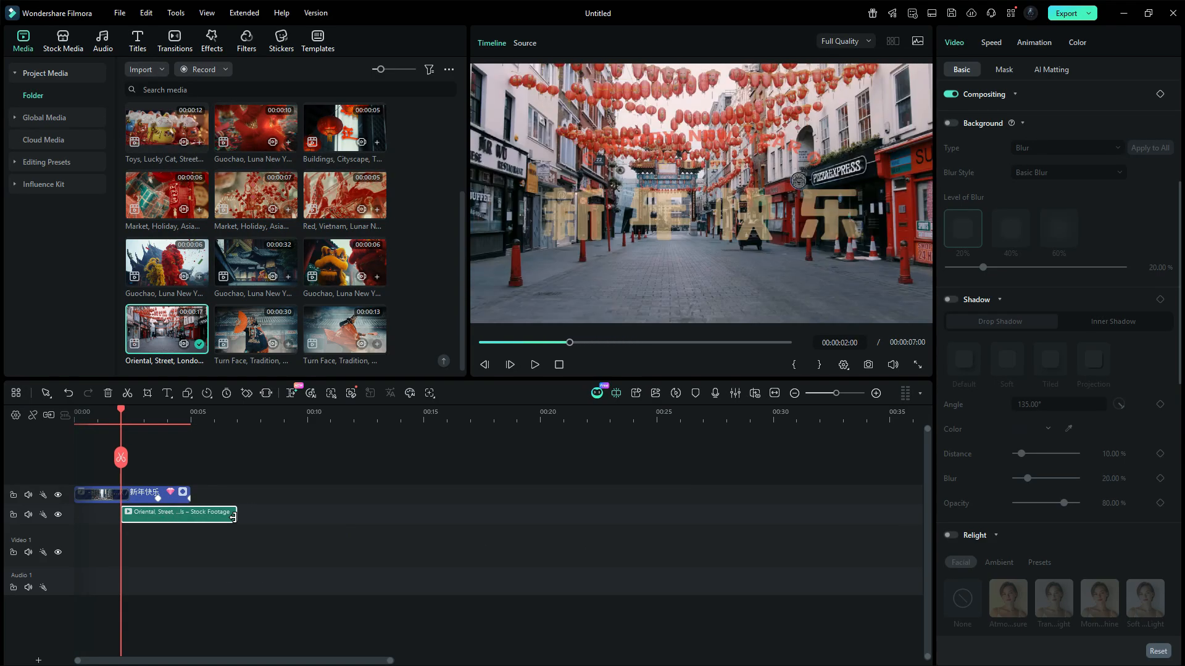
- Apply a Motion Parallax out transition to the start of the London street clip and a light transition to its end
left_click(182, 48)
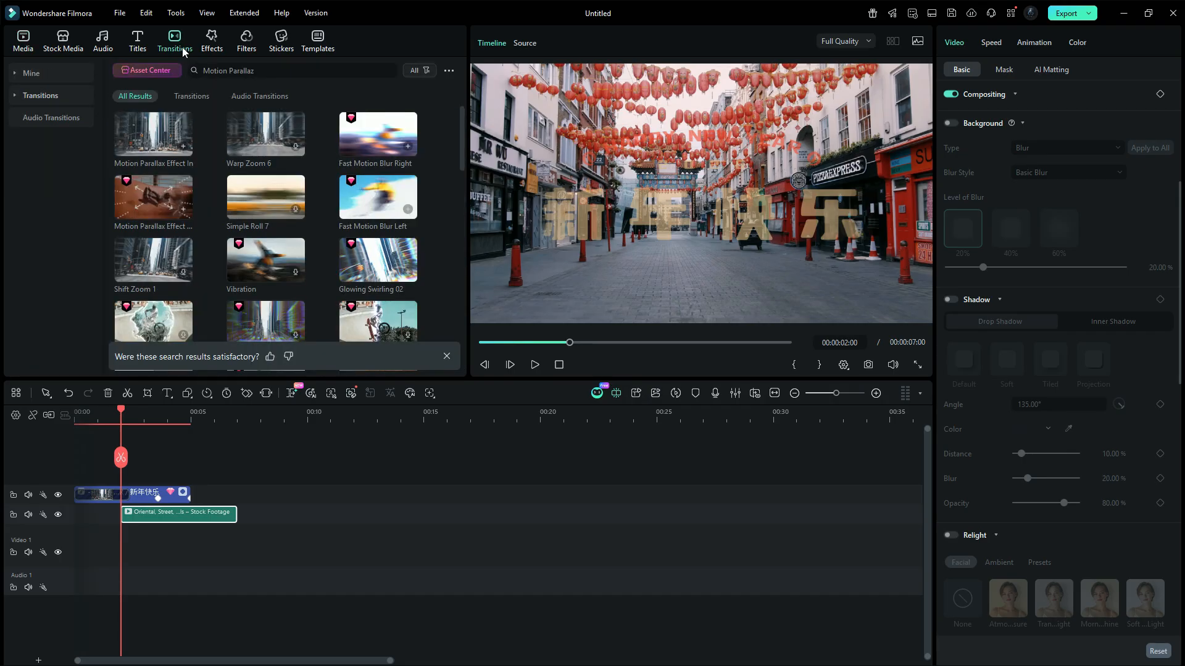
left_click_drag(153, 144, 132, 514)
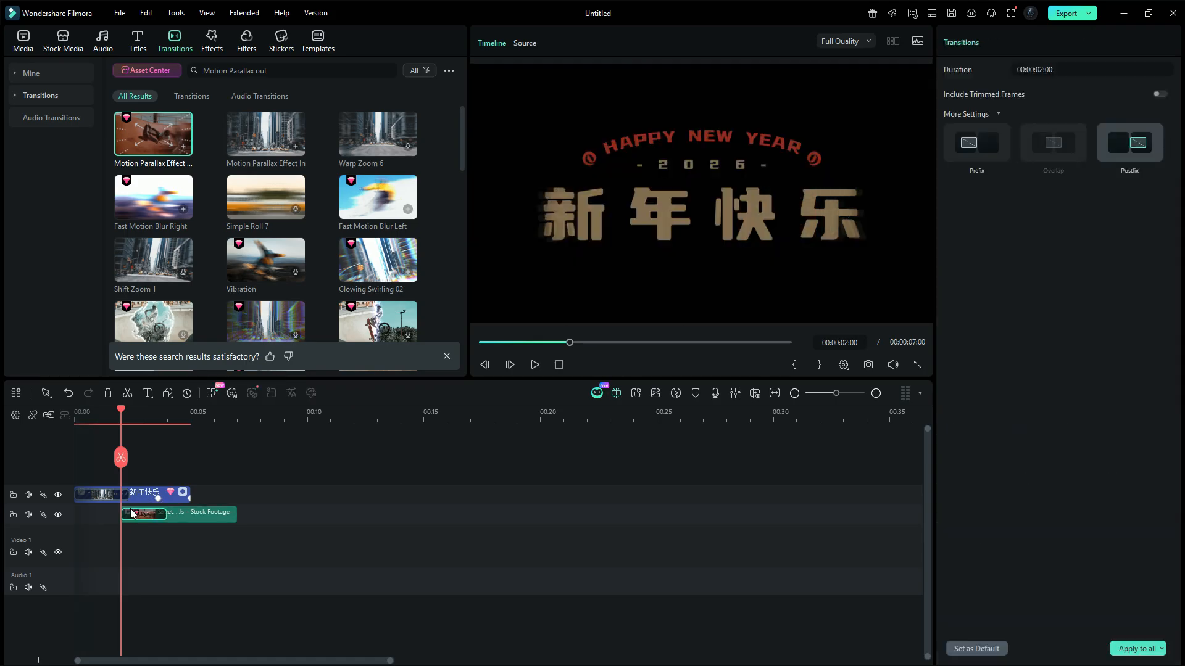
left_click_drag(283, 73, 179, 67)
type("light transition")
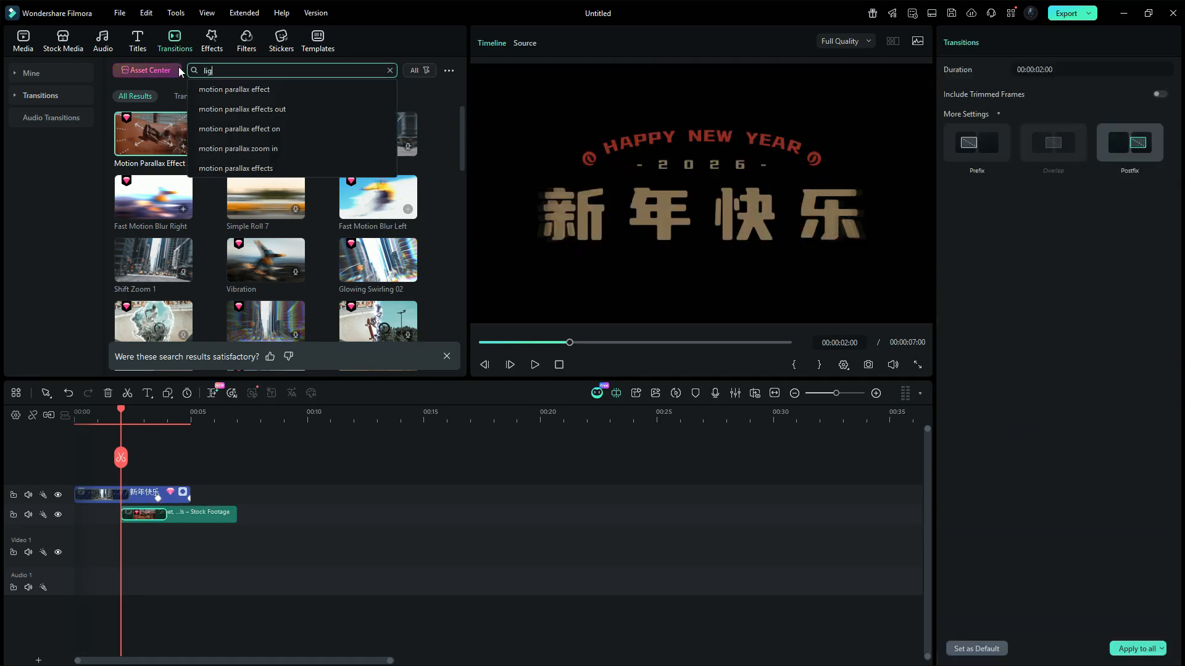
key("Return")
left_click_drag(163, 150, 214, 518)
- Place the Buildings, Cityscape clip on Video 1 starting under the light transition and apply the Diagonal Slide in effect to it
left_click(25, 38)
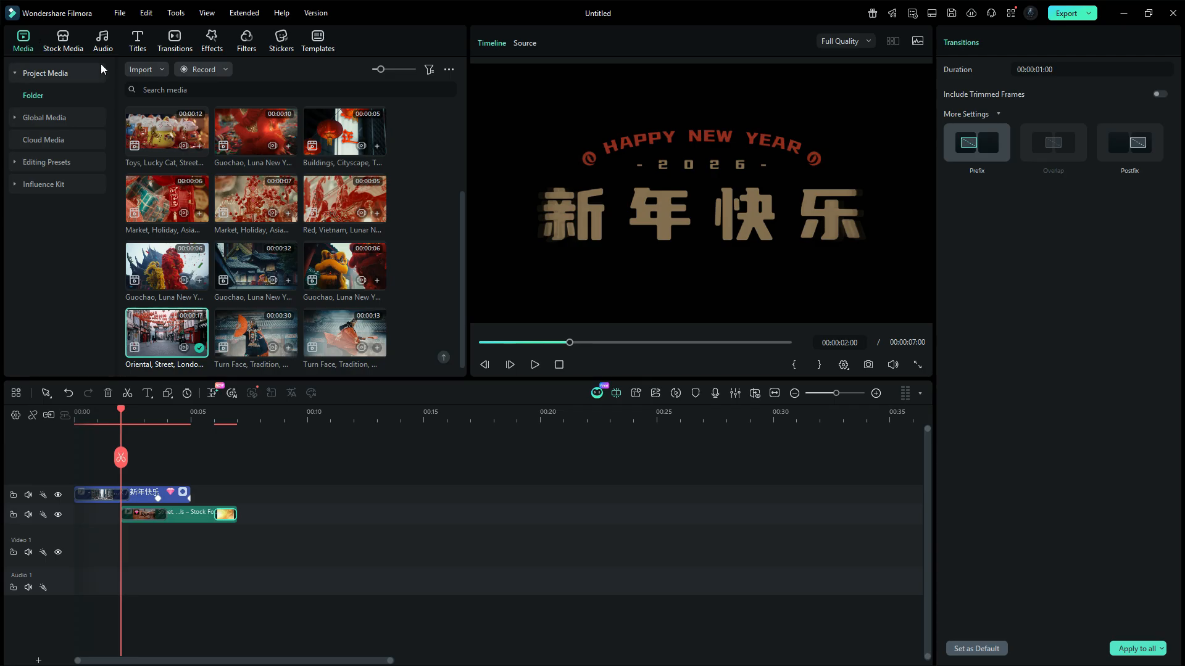
left_click_drag(345, 143, 220, 573)
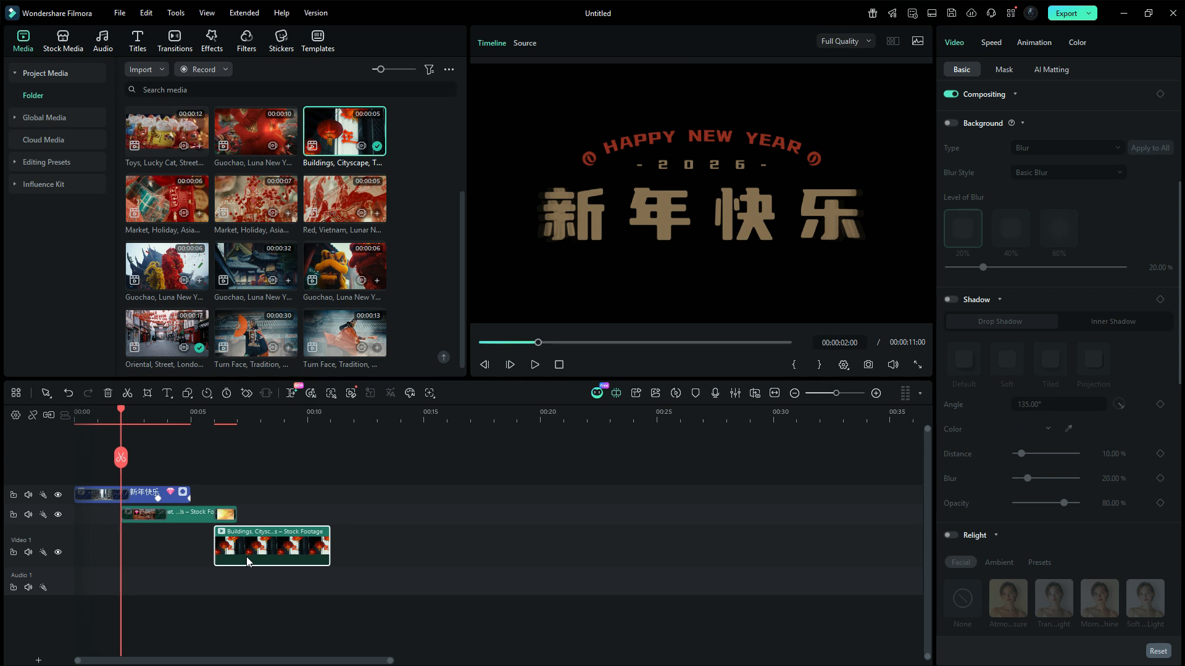
left_click(212, 40)
left_click(215, 72)
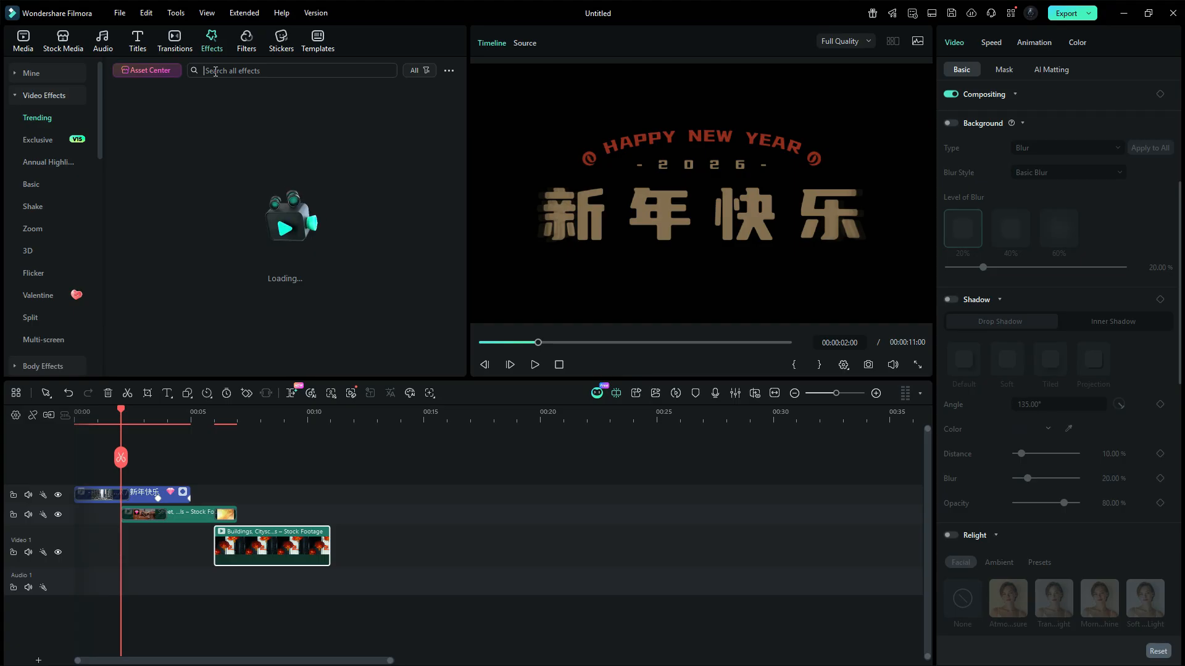
type("Diagonal Slide in")
key("Return")
left_click_drag(186, 350, 242, 556)
- Add the 7-second Market, Holiday clip at about 10 seconds on the middle track, followed by the Red, Vietnam clip, each trimmed to about 4 seconds
left_click(23, 40)
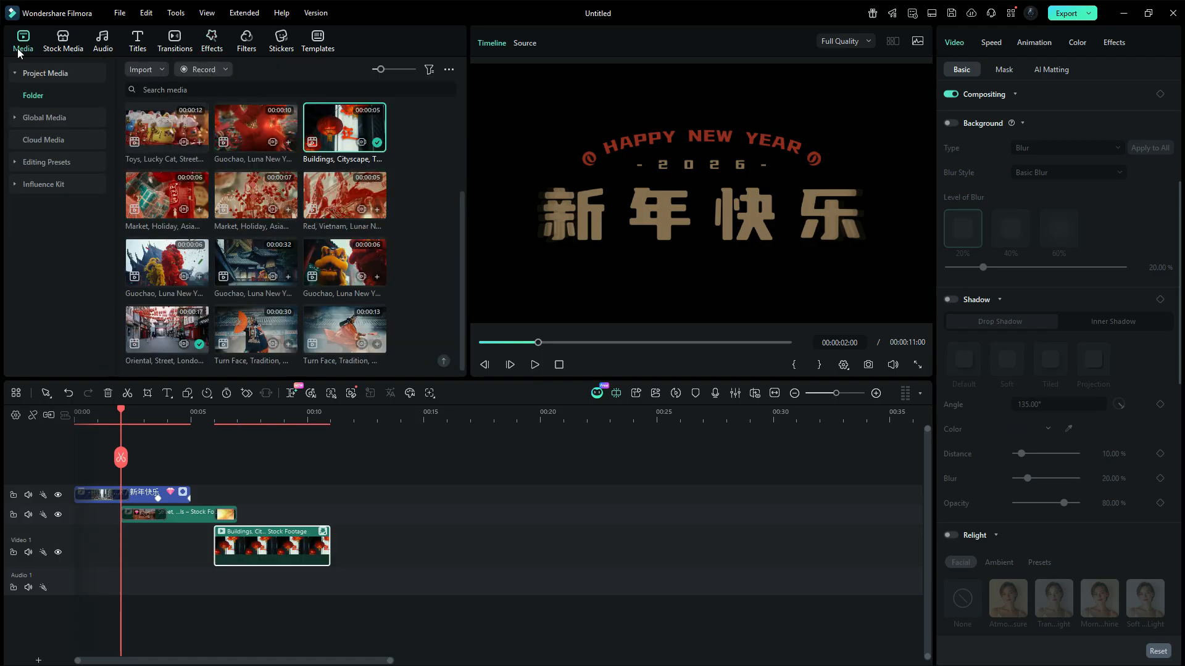
left_click_drag(317, 341, 309, 511)
left_click_drag(487, 515, 397, 525)
left_click_drag(344, 195, 399, 515)
left_click_drag(514, 514, 491, 515)
- Append the red lion, yellow lion and 10-second Guochao clips after the Red, Vietnam clip, trimming each to about 4 seconds
left_click_drag(167, 262, 491, 514)
left_click_drag(637, 514, 584, 514)
left_click_drag(345, 262, 585, 513)
left_click_drag(739, 515, 677, 514)
left_click_drag(256, 128, 677, 514)
left_click_drag(916, 515, 676, 527)
- Append the 30-second Turn Face clip after the last Guochao clip and trim its end to 00:00:34:14
left_click_drag(404, 660, 449, 661)
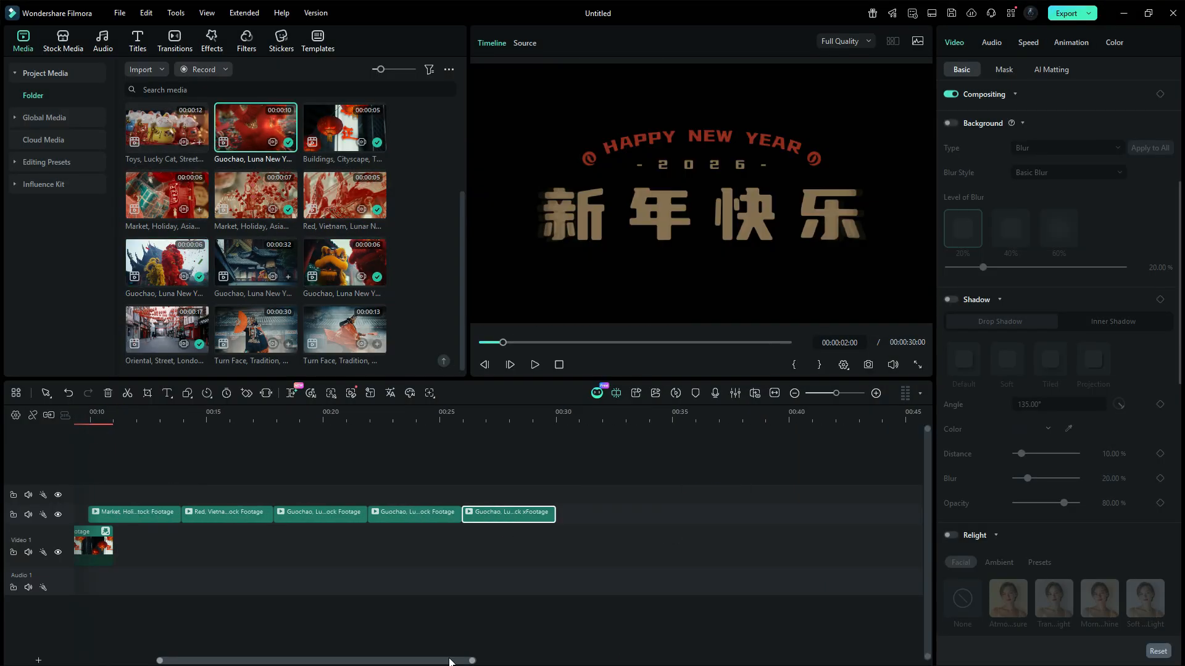
left_click_drag(255, 330, 556, 513)
left_click(522, 364)
left_click_drag(920, 515, 626, 520)
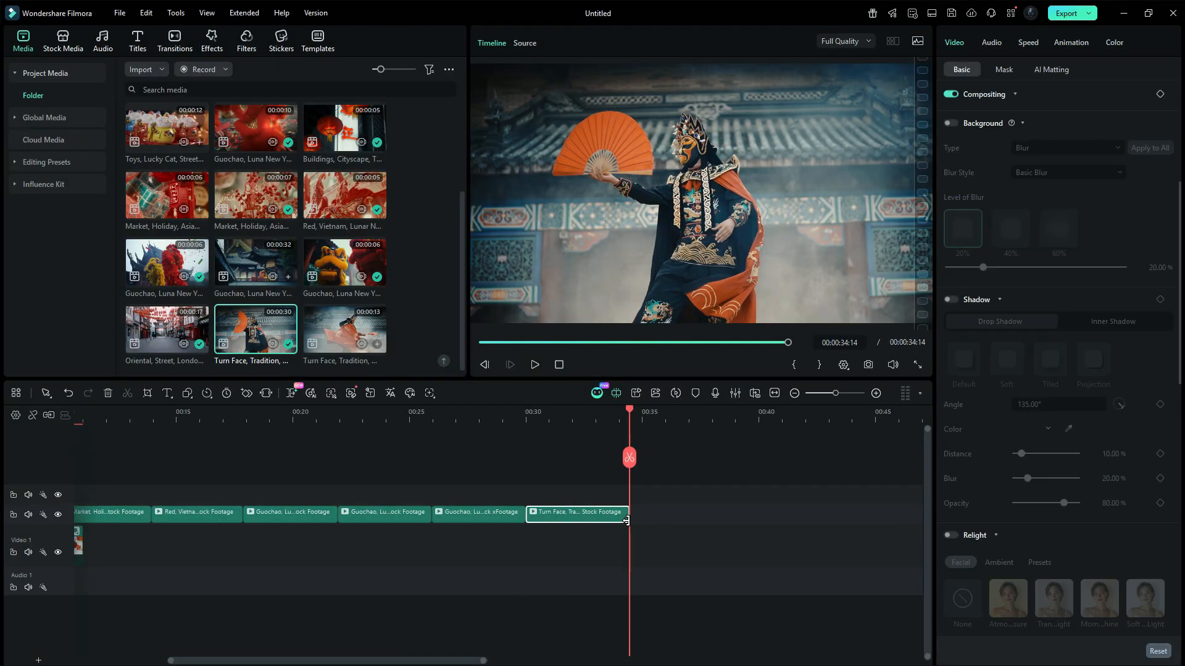
- Add the Diagonal Slide transition to the start of the Market, Holiday clip and lengthen it to 00:00:01:15
left_click_drag(469, 660, 410, 660)
left_click(170, 55)
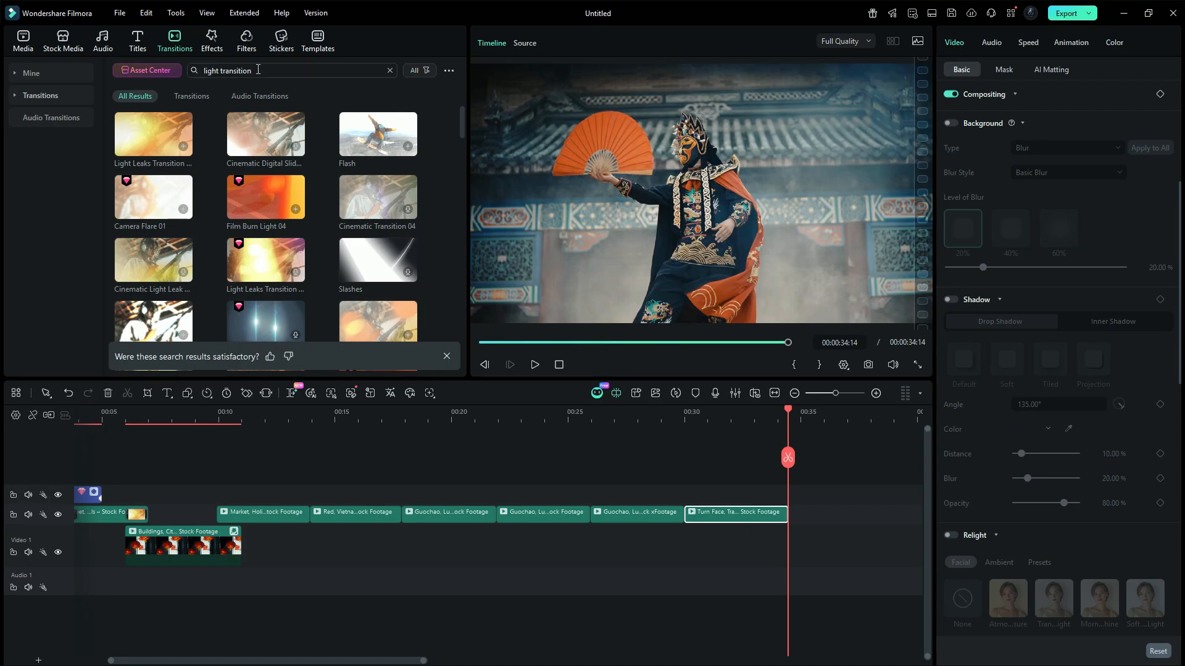
left_click(189, 68)
type("diagonal slide")
key("Return")
left_click_drag(143, 150, 211, 469)
left_click_drag(221, 524, 252, 520)
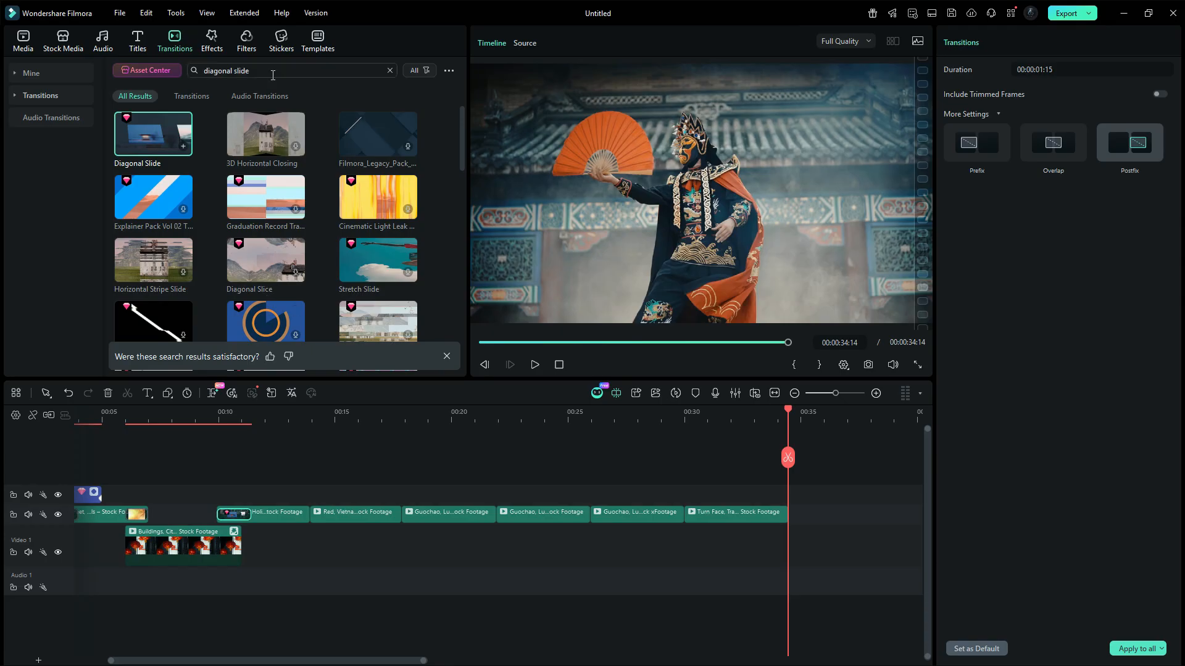
- Search the transitions for 3d box flip and add 3D Box Flip 2 between the Market, Holiday and Red, Vietnam clips
left_click(272, 72)
type("3d box f")
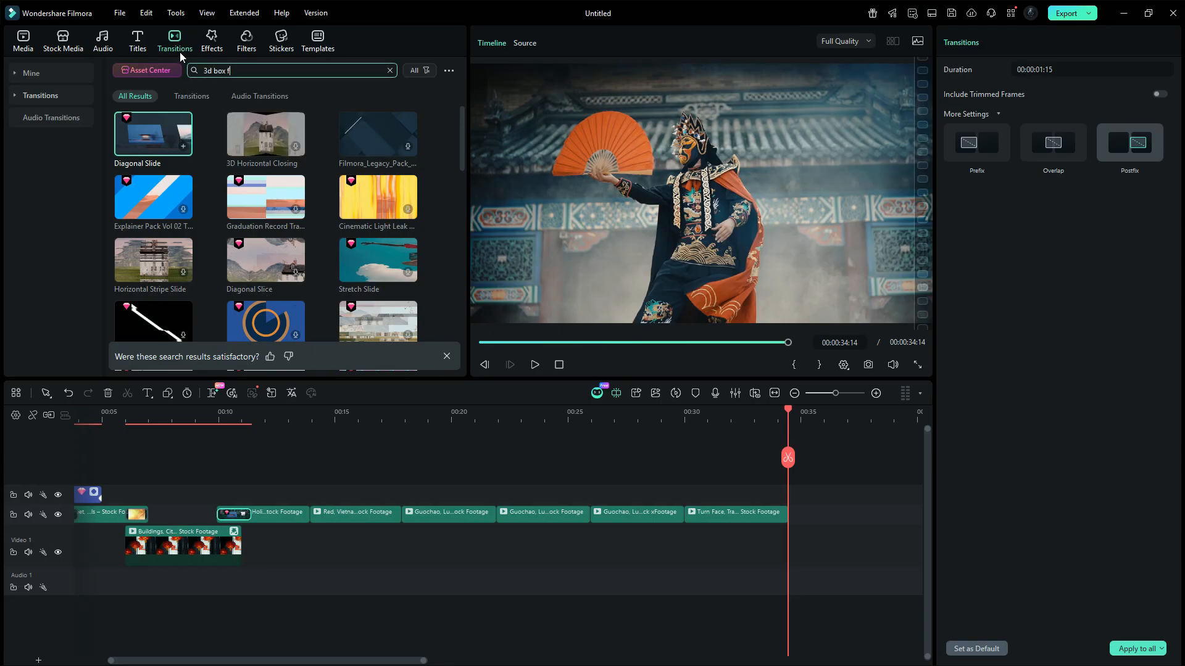
type("lip")
key("Return")
left_click_drag(461, 127, 497, 95)
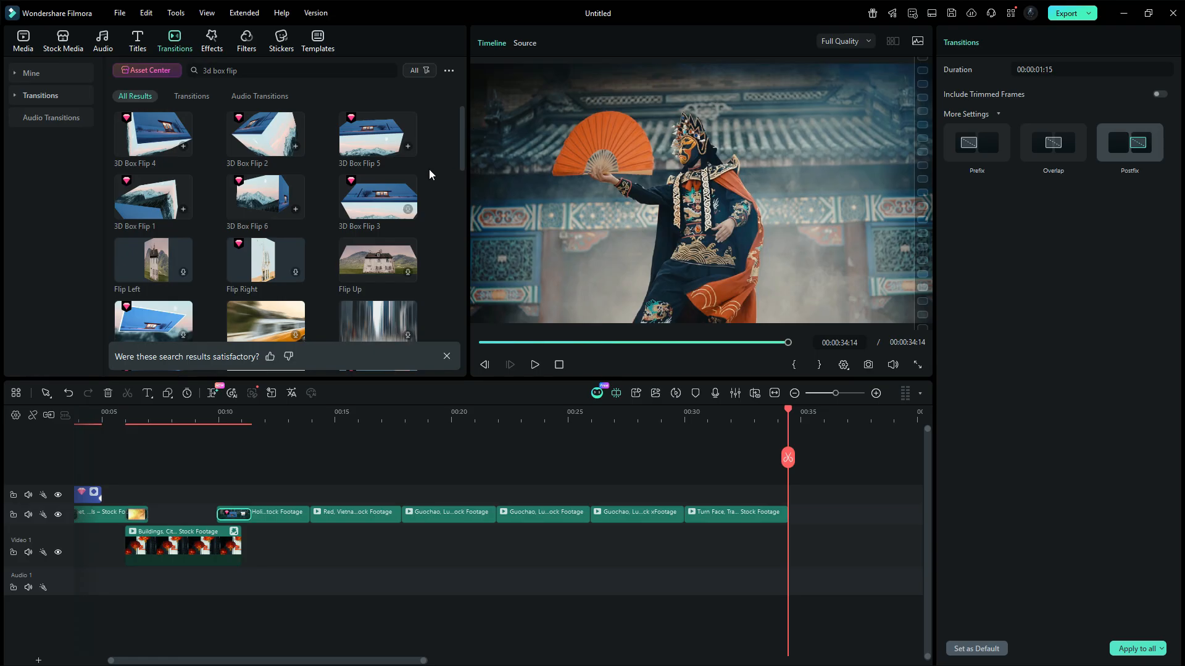
left_click_drag(254, 159, 287, 519)
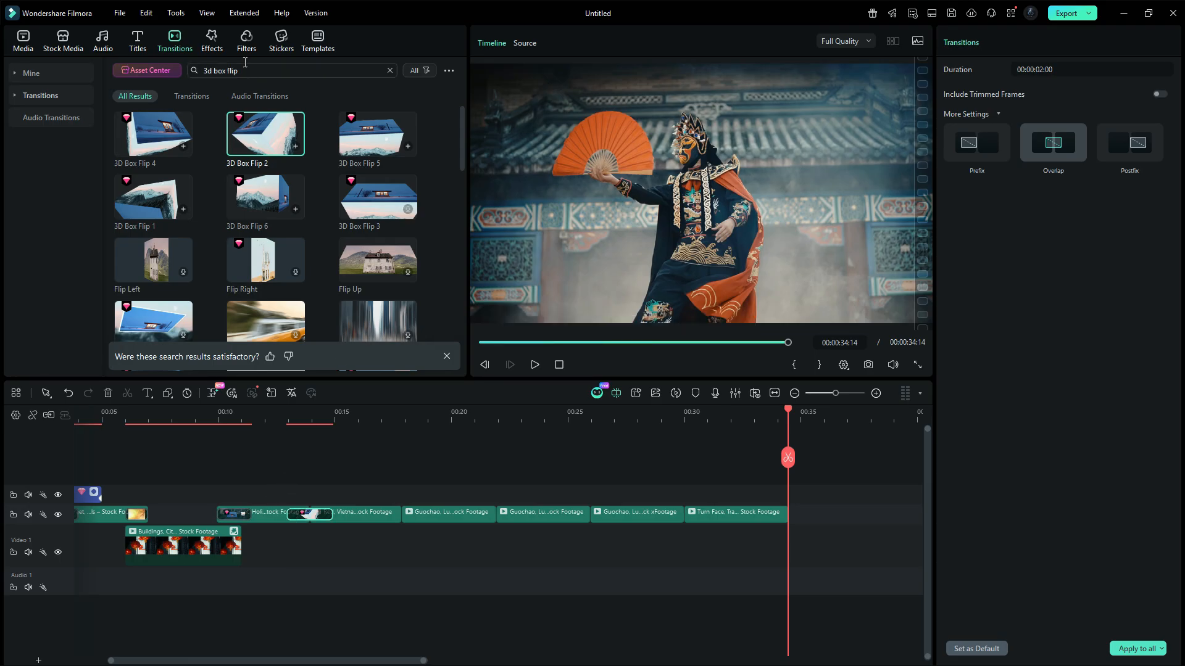
- Search the transitions for 3d box drop and add 3D Box Drop between the Red, Vietnam clip and the red lion Guochao clip
left_click_drag(229, 68, 232, 73)
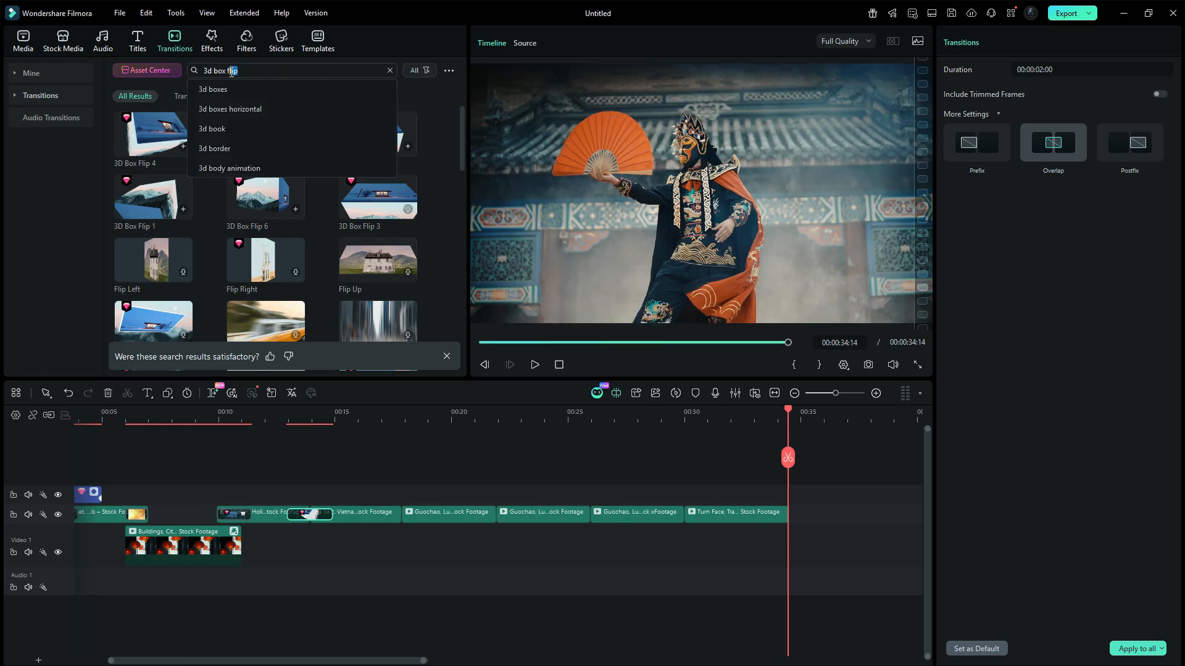
type("drop")
key("Return")
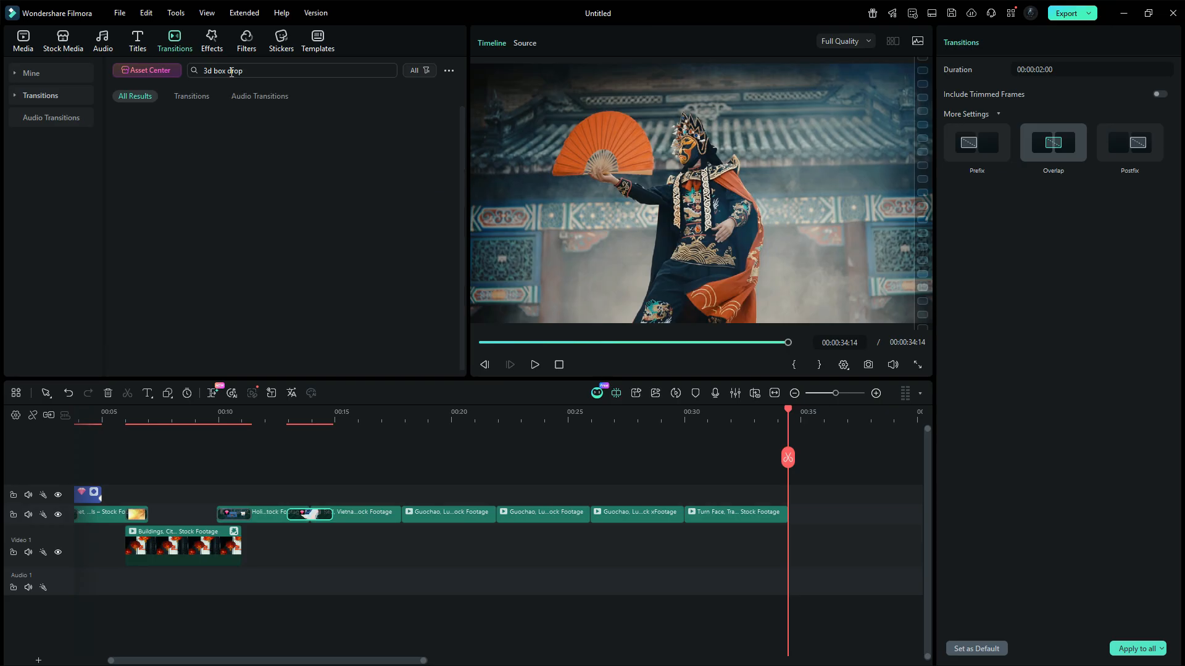
left_click_drag(154, 137, 393, 526)
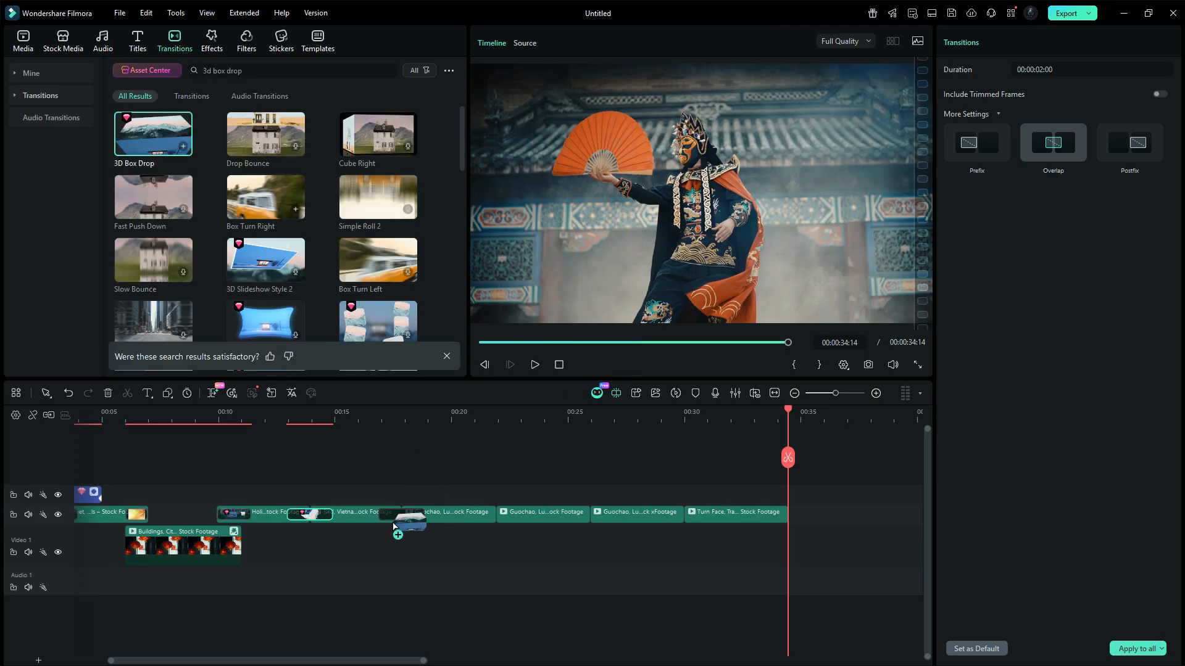
- Move the second Guochao clip down to Video 1 at about 21 seconds and shift the remaining two clips earlier to overlap its end
left_click_drag(527, 516, 505, 538)
left_click_drag(616, 519, 583, 517)
left_click(465, 414)
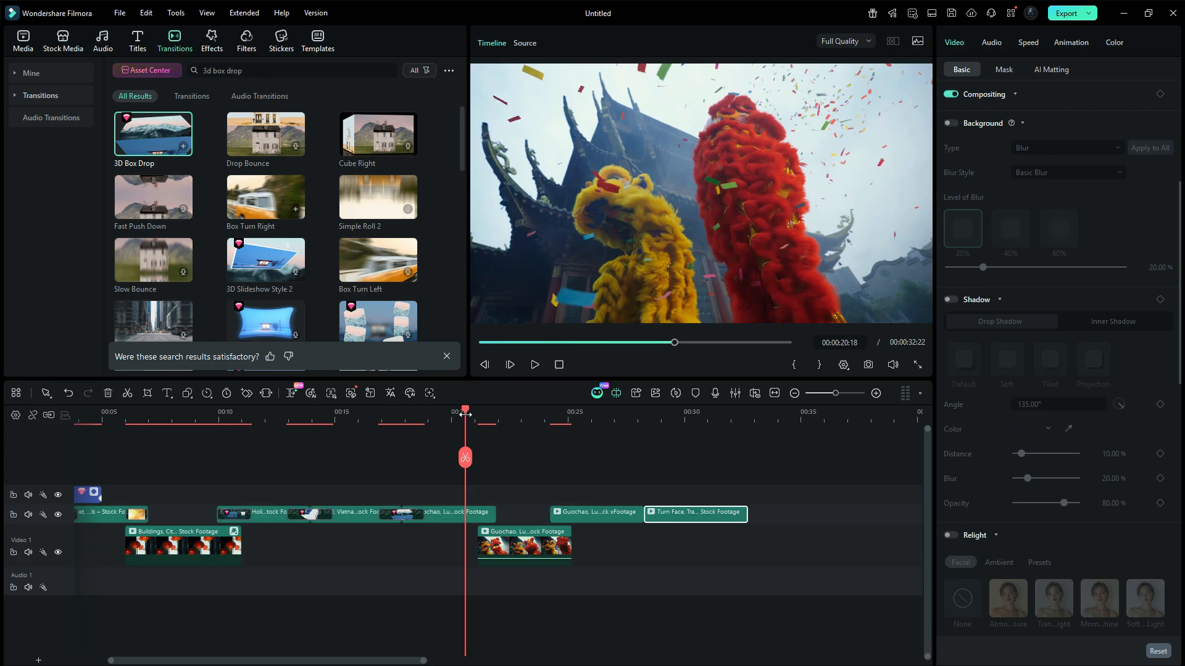
- Add Film Frame 3 ending the red lion clip and Film Frame 8 starting the last Guochao clip, extending the Video 1 clip beneath both
left_click_drag(173, 66, 171, 66)
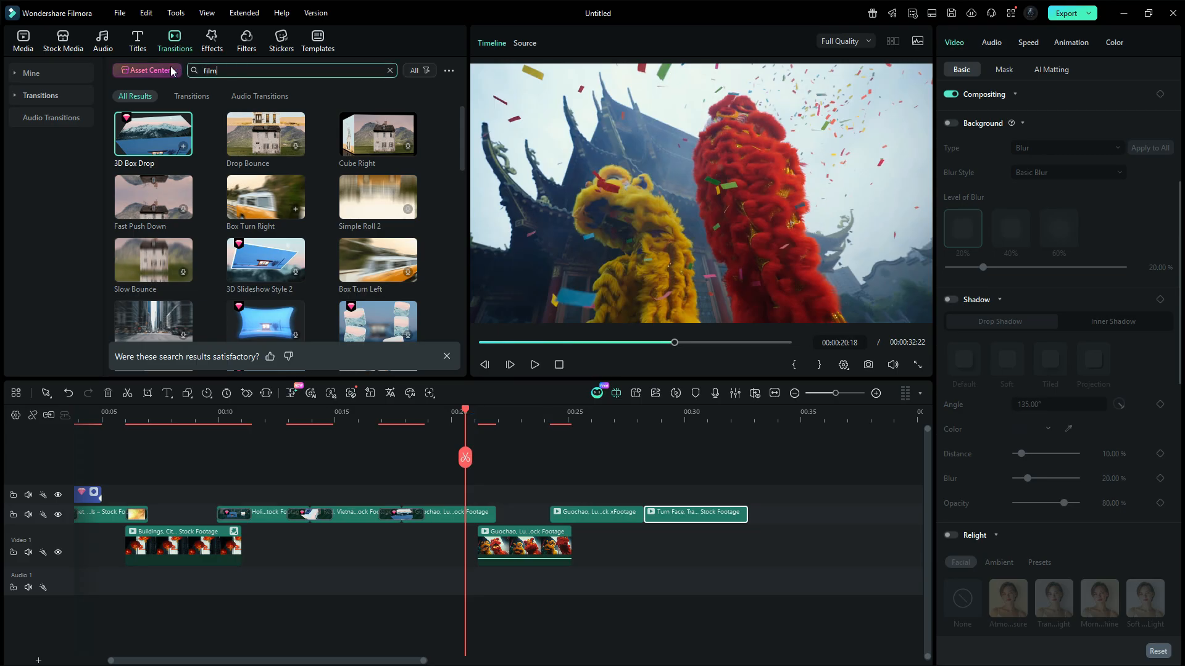
key("Return")
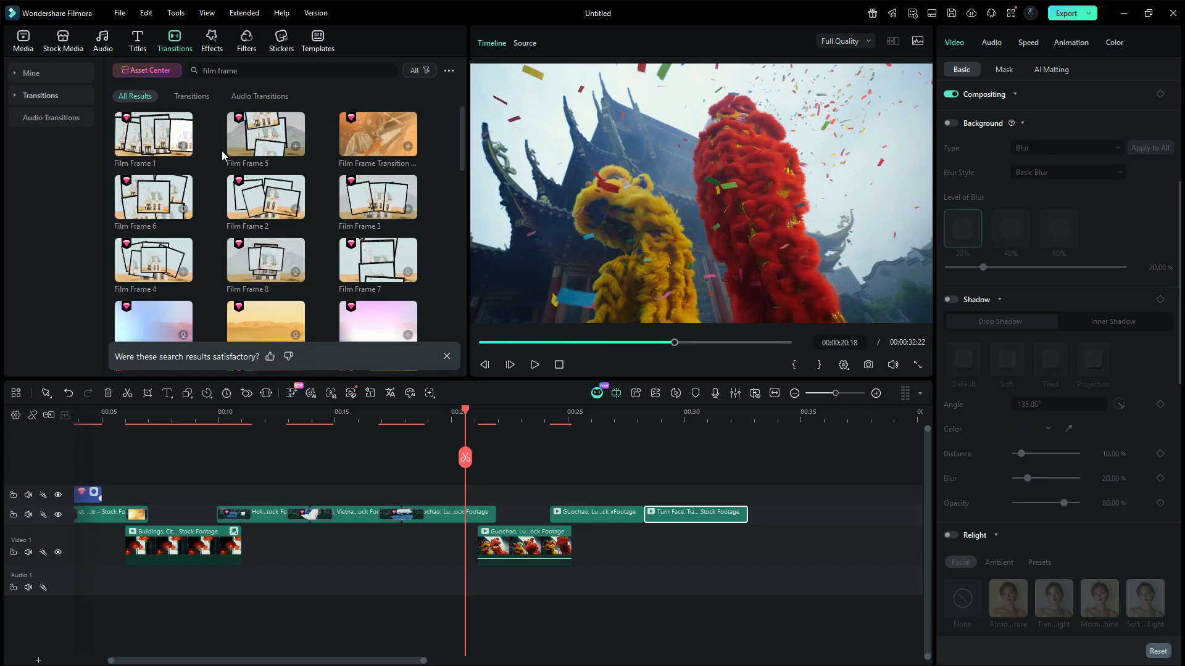
left_click_drag(377, 196, 484, 551)
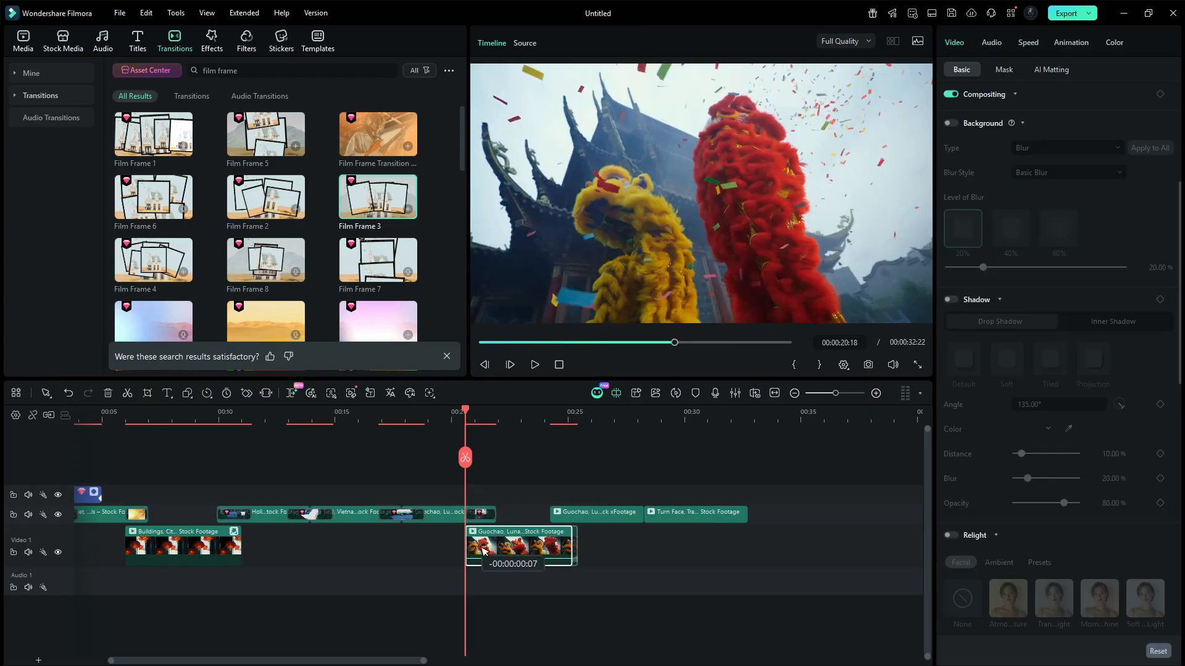
left_click_drag(572, 546, 580, 551)
left_click_drag(266, 259, 584, 514)
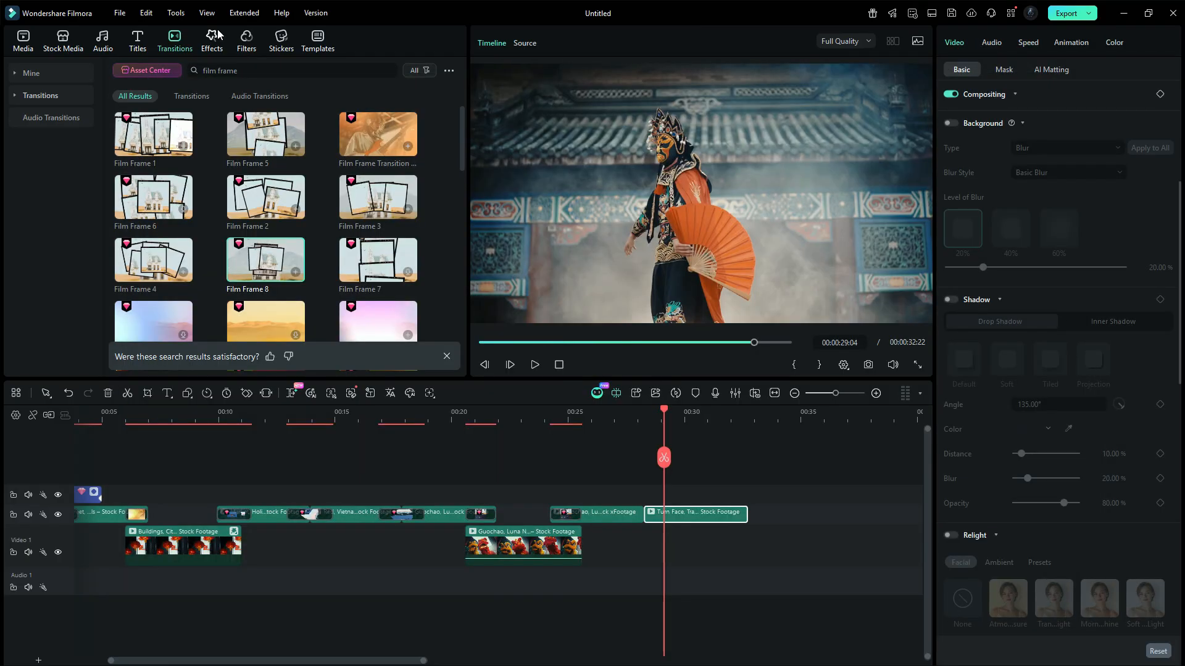
- Search the effects for tunnel and apply the Tunnel effect to the Turn Face clip
left_click(217, 36)
left_click(230, 65)
type("tunnel")
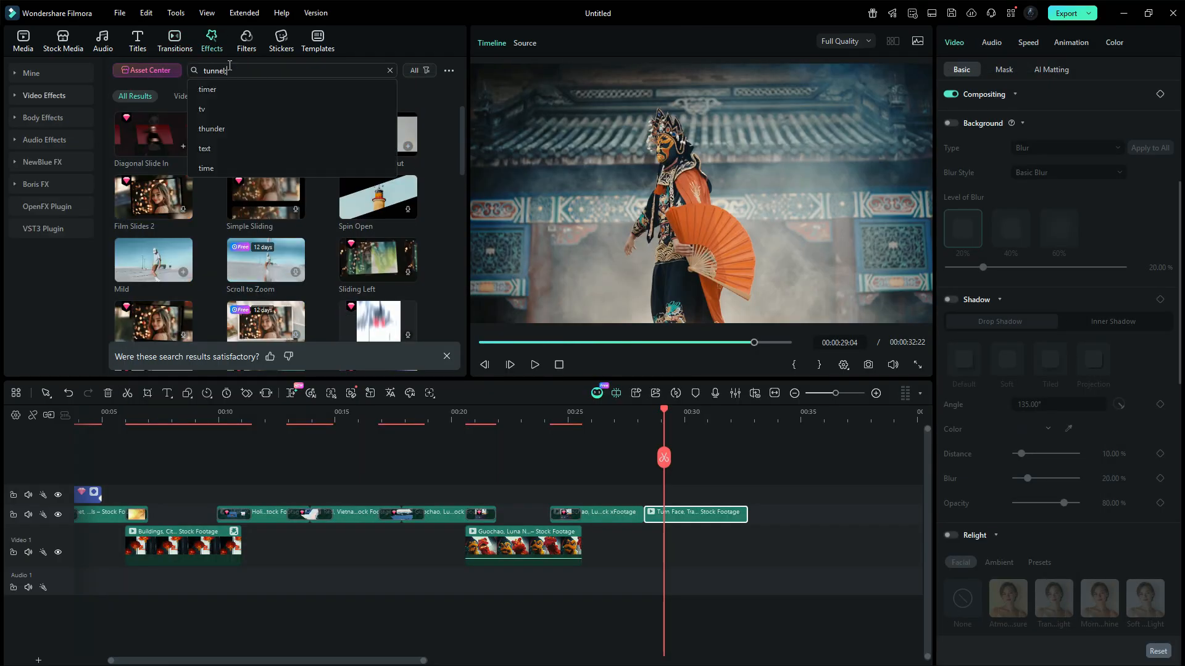
key("Return")
left_click_drag(153, 134, 665, 517)
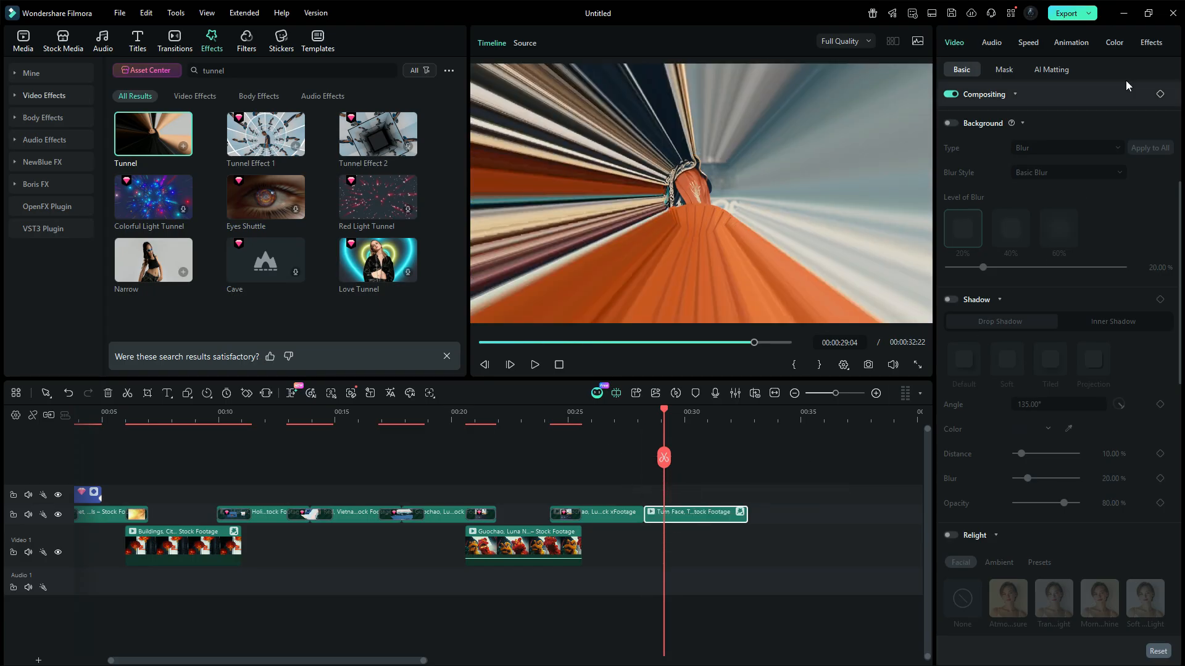
- Set the Tunnel effect on the Turn Face clip to X 57, Y 69, Radius 86 and Opacity 66
left_click(1150, 41)
left_click(1120, 118)
key("Tab")
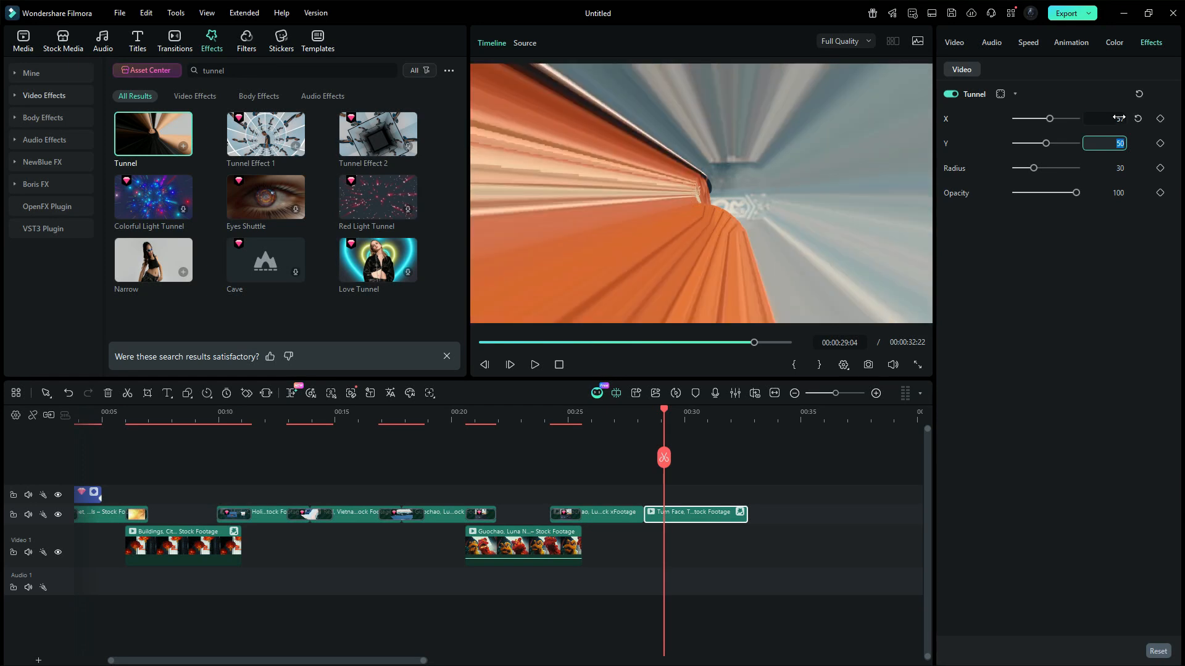
key("Tab")
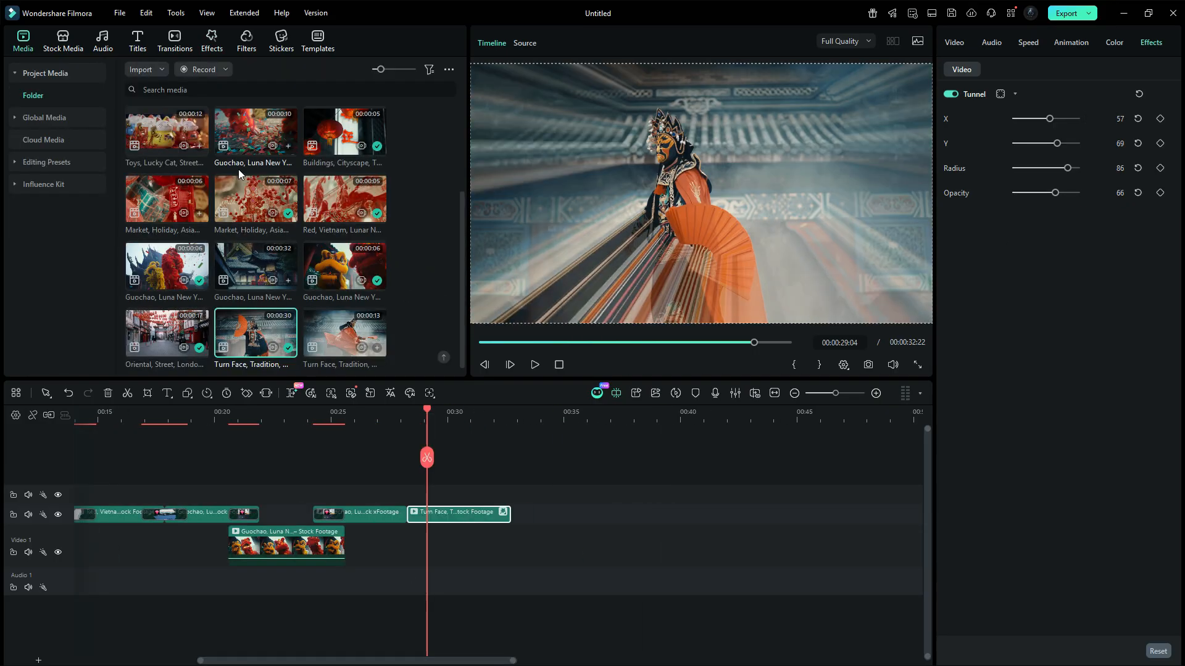
- Append a run of very short Bells, China Temple, Charms, Guochao and Market cuts after the Turn Face clip, ending at 00:00:34:27
left_click_drag(345, 148, 519, 514)
left_click_drag(802, 514, 516, 522)
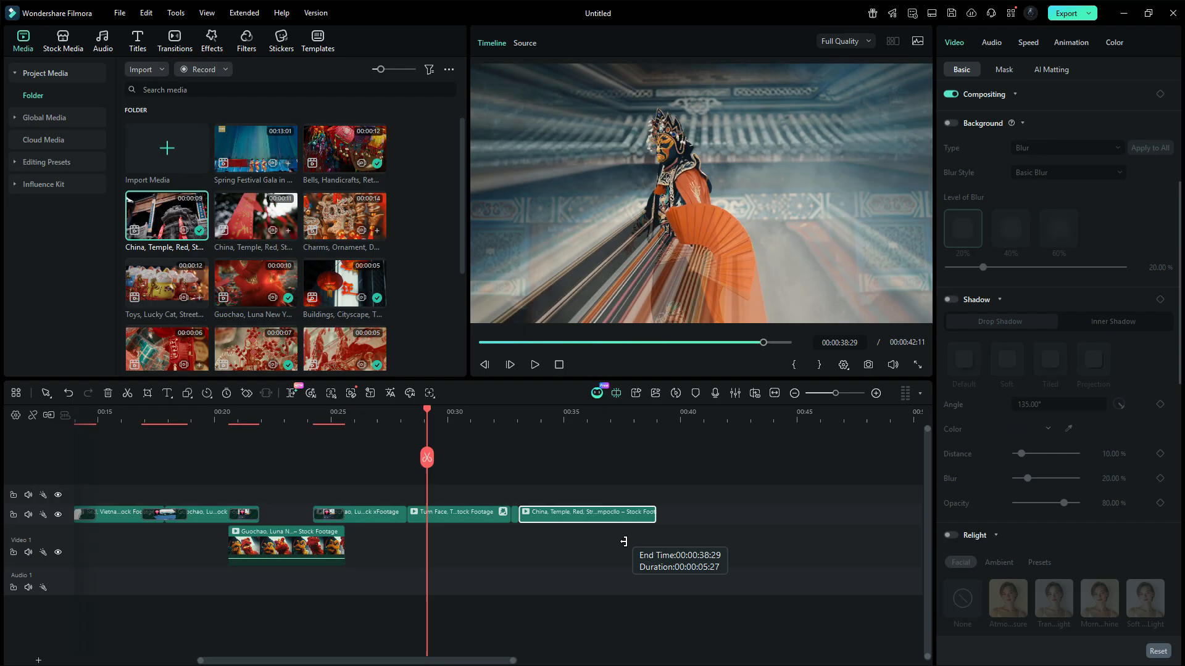
left_click_drag(628, 535, 531, 524)
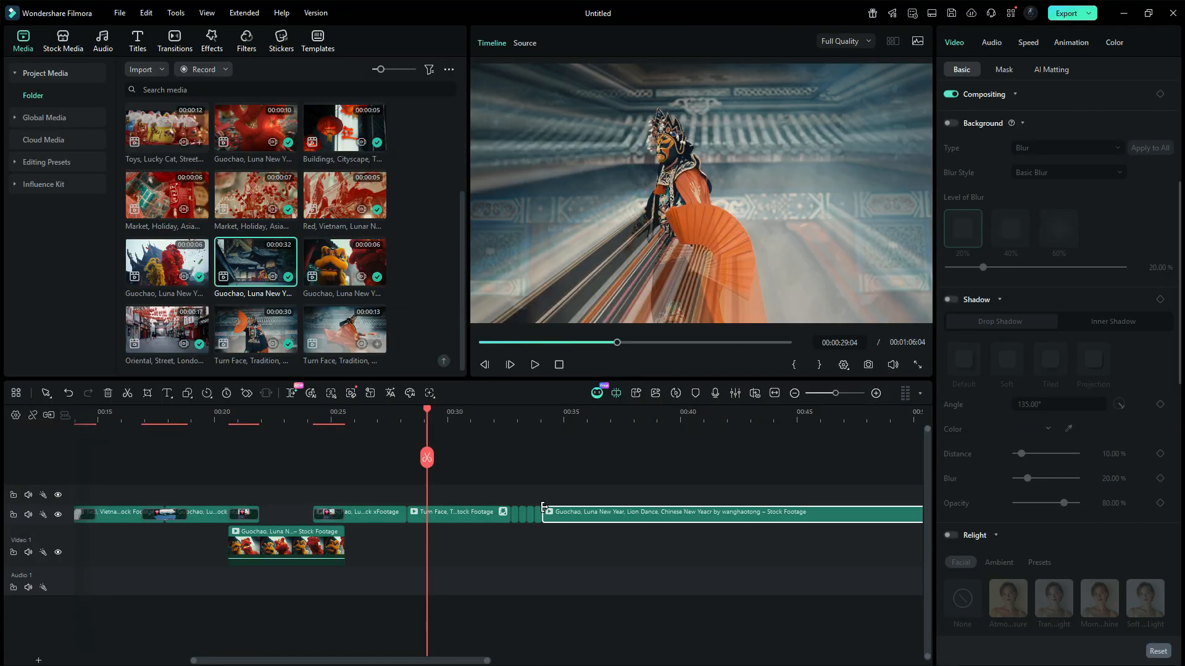
left_click_drag(924, 514, 548, 517)
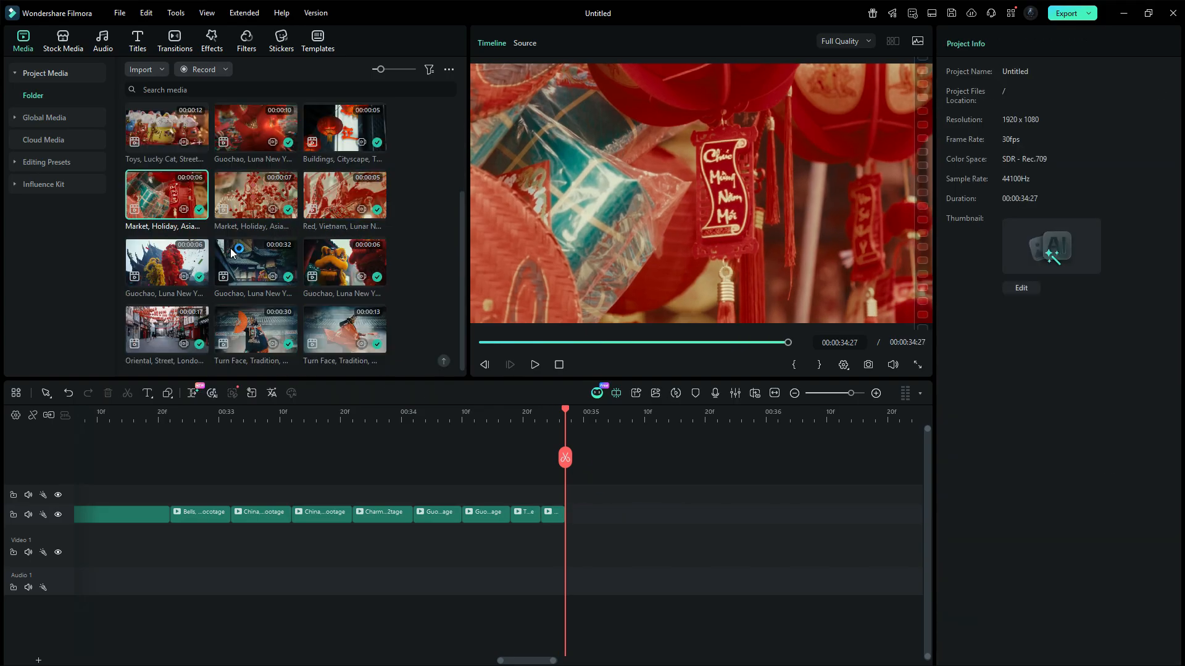
- Place the Chinese New Year Pack title with lanterns and red 新春快乐 text right after the last short clip at 00:00:34:27
left_click_drag(543, 663, 544, 663)
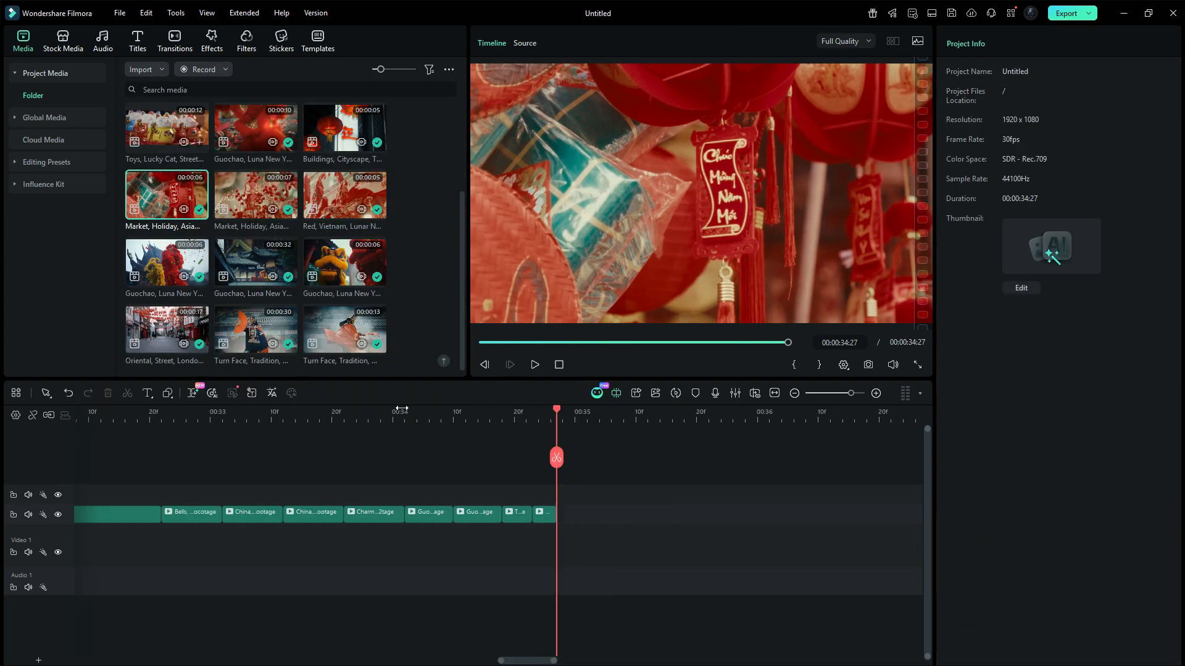
left_click(143, 54)
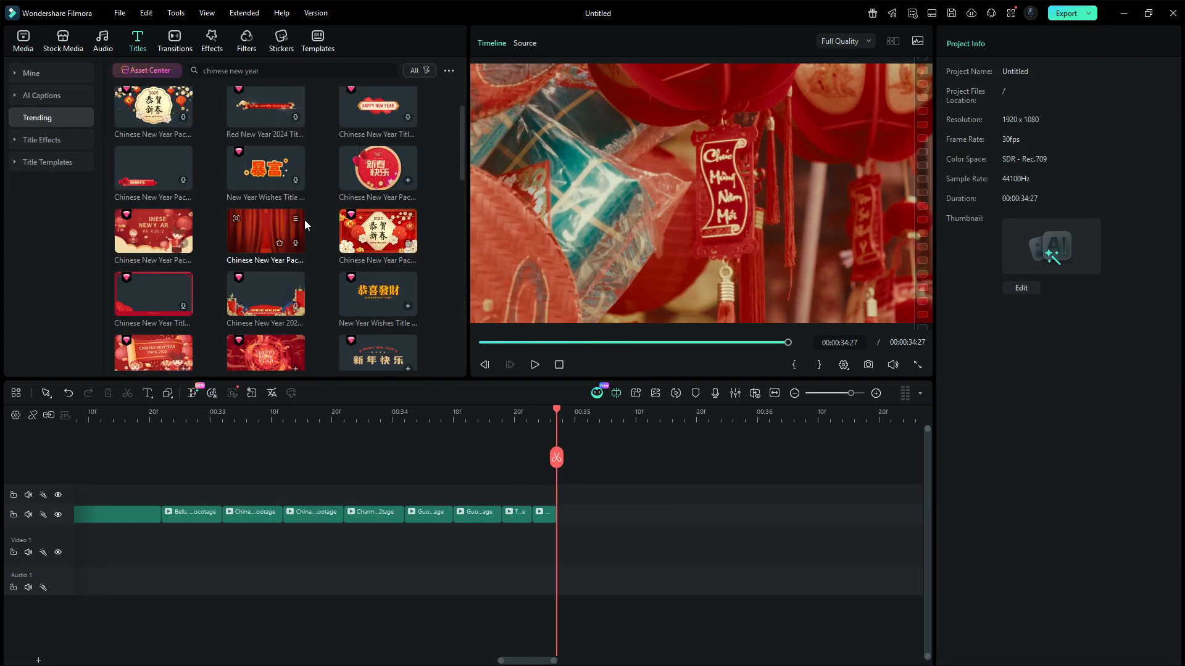
scroll(305, 220, "up", 3)
left_click_drag(378, 114, 557, 516)
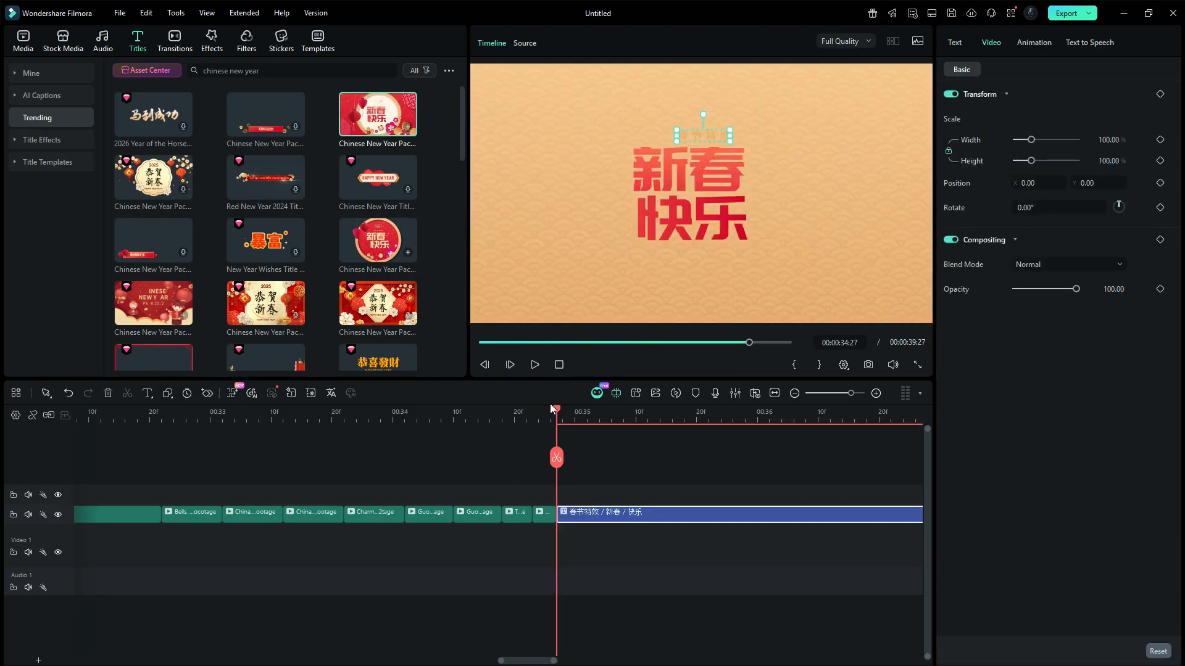
- Replace the two large text layers of the closing title with HAPPY and CHINESE NEW YEAR
left_click_drag(556, 409, 905, 409)
double_click(688, 171)
left_click_drag(965, 185, 931, 192)
type("HAPPY")
left_click(991, 115)
type("CHINESE NEW YEAR")
- Scale the CHINESE NEW YEAR layer to about 42.83, color it dark red and position it just below HAPPY
left_click_drag(1032, 496, 1018, 496)
left_click(1093, 235)
left_click(1081, 312)
left_click_drag(701, 216, 716, 203)
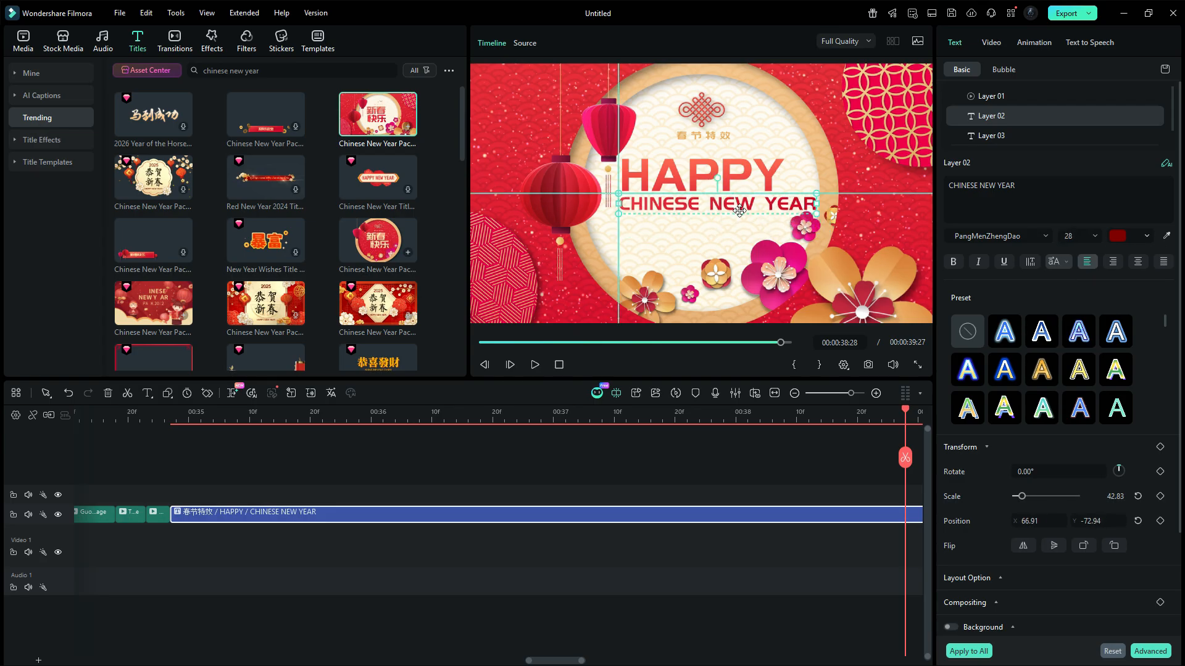
left_click(494, 625)
- Add the Cinema 21:9 effect on a new top track from the start of the video and extend it to the closing title
left_click_drag(851, 393, 835, 393)
left_click_drag(479, 660, 359, 631)
left_click(211, 41)
left_click(79, 95)
left_click_drag(153, 132, 86, 475)
left_click_drag(238, 486, 787, 486)
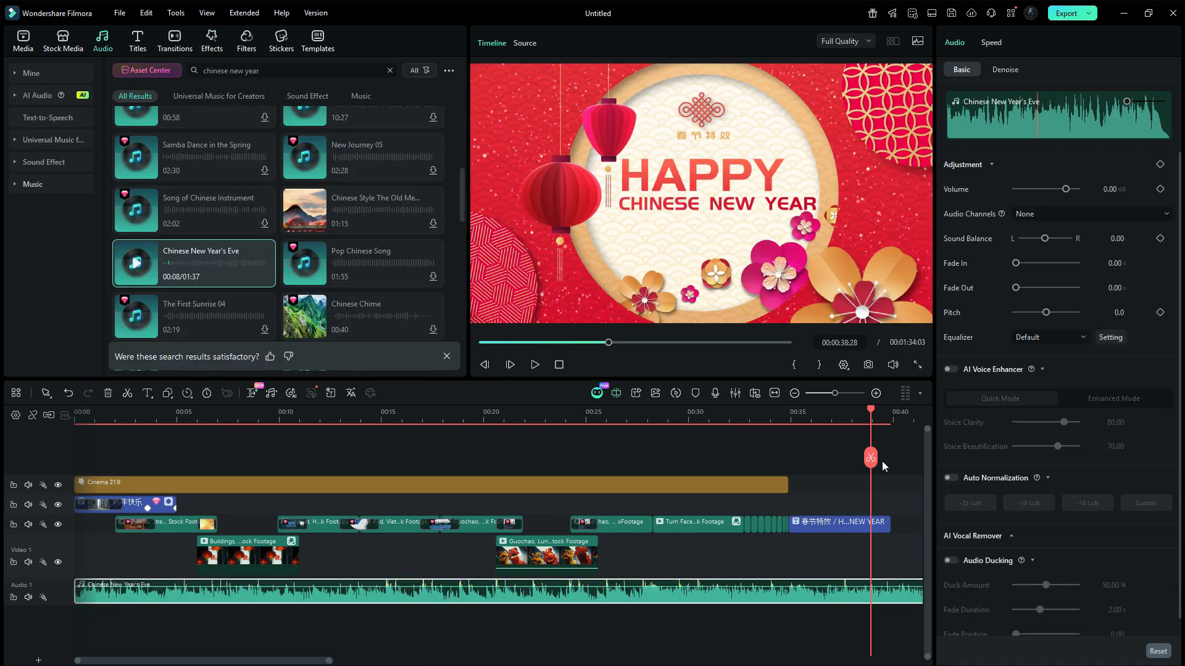
- Cut the Chinese New Year's Eve music to end with the closing title at 00:00:39:27 and play the video from the start
mouse_move(872, 463)
left_mouse_down()
mouse_move(902, 470)
mouse_move(881, 478)
left_mouse_up()
left_click(881, 476)
key("Delete")
left_click_drag(880, 591, 571, 591)
left_click(559, 365)
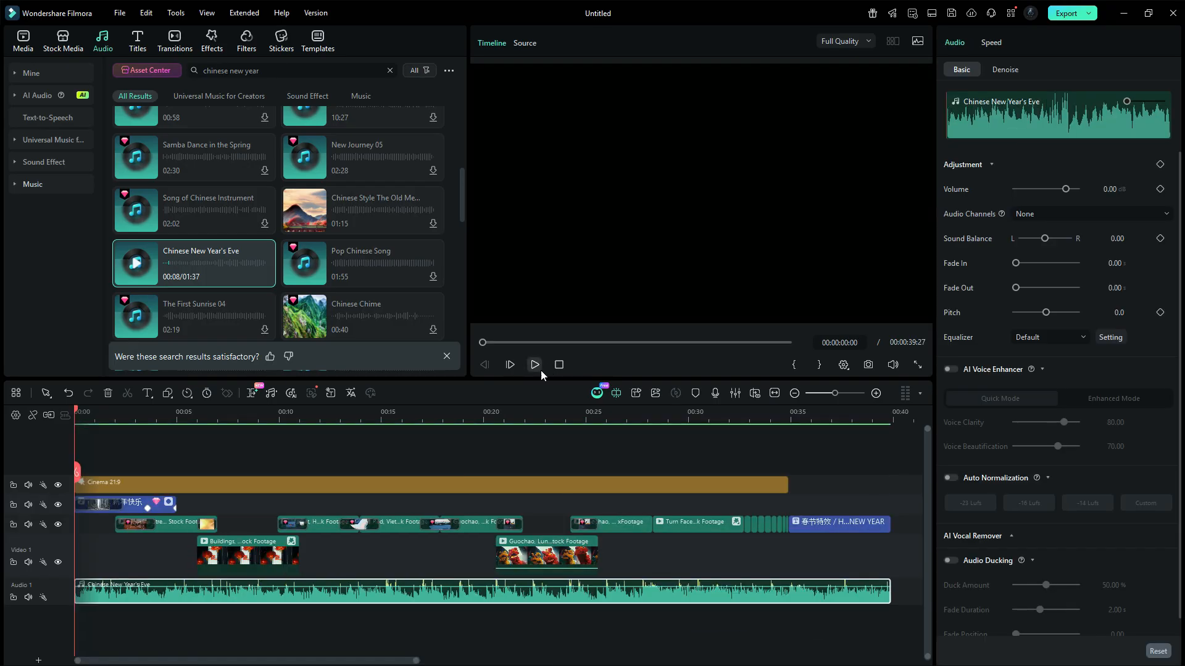
left_click(538, 369)
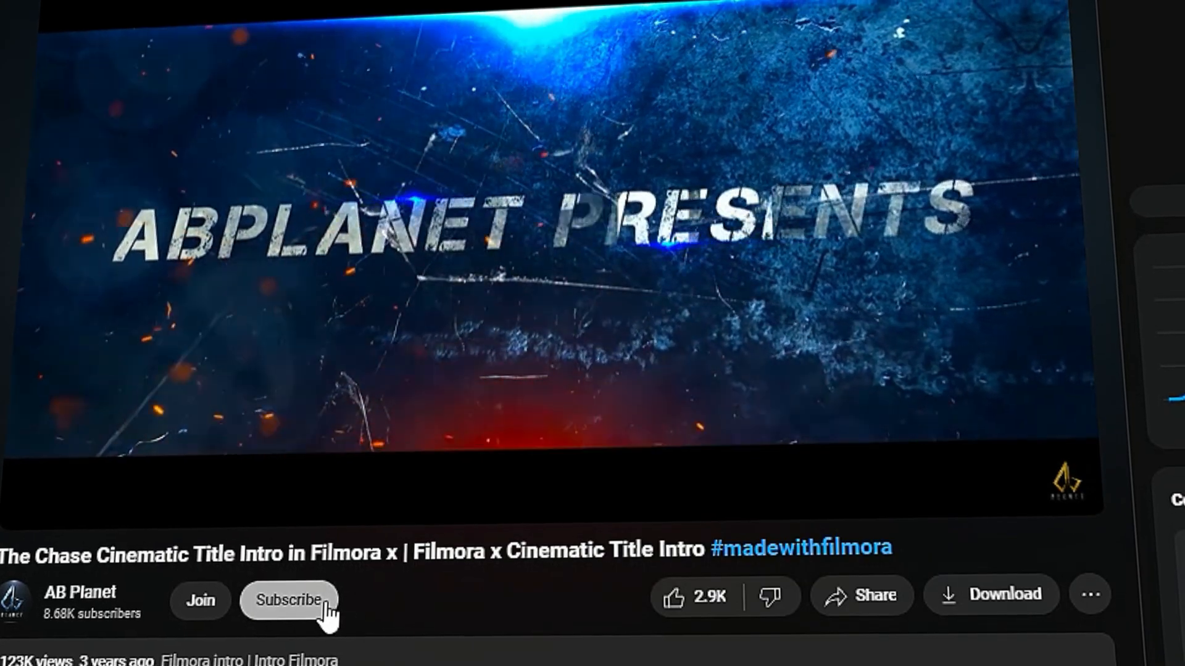
left_click(327, 609)
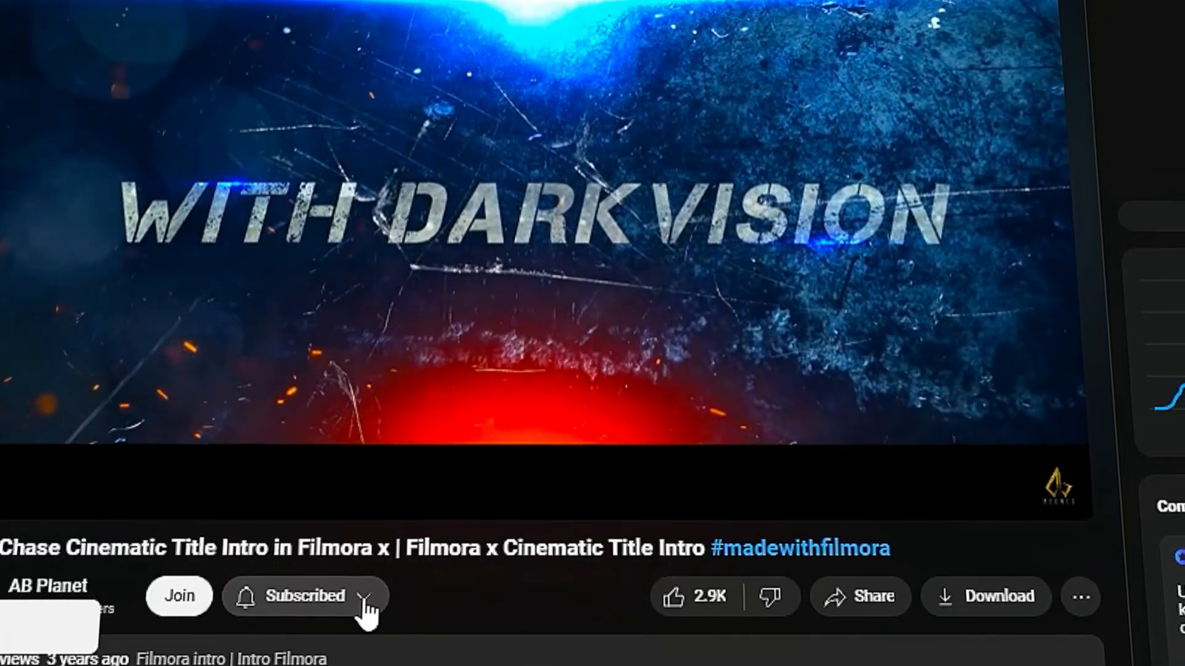
left_click(364, 608)
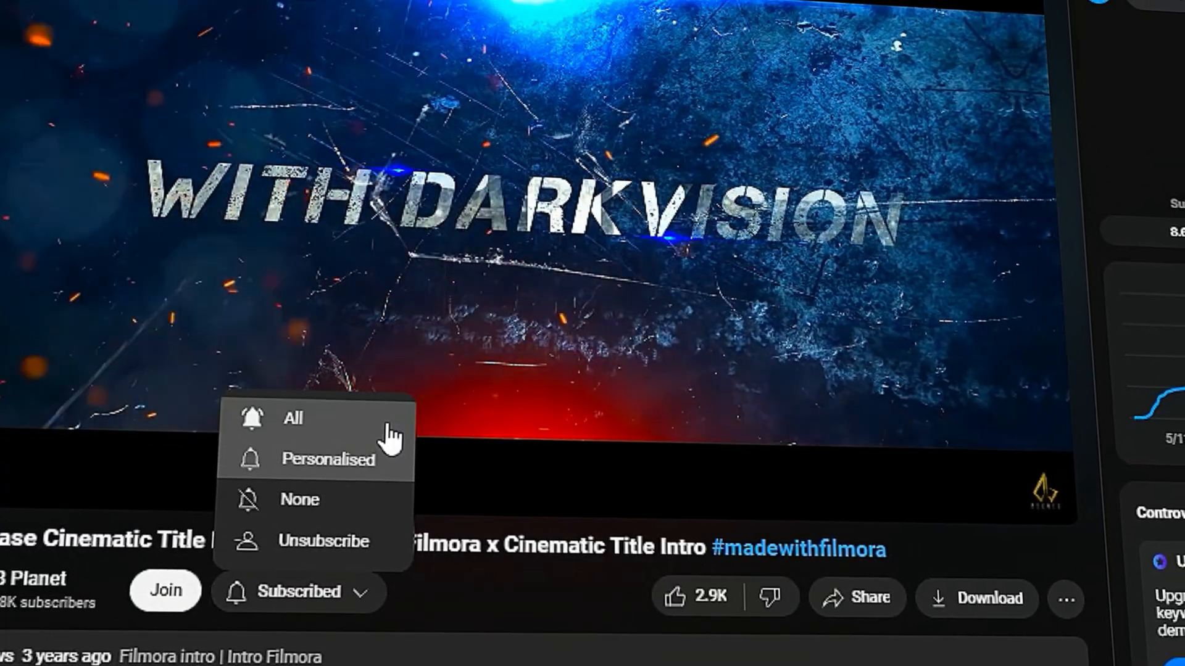
left_click(382, 424)
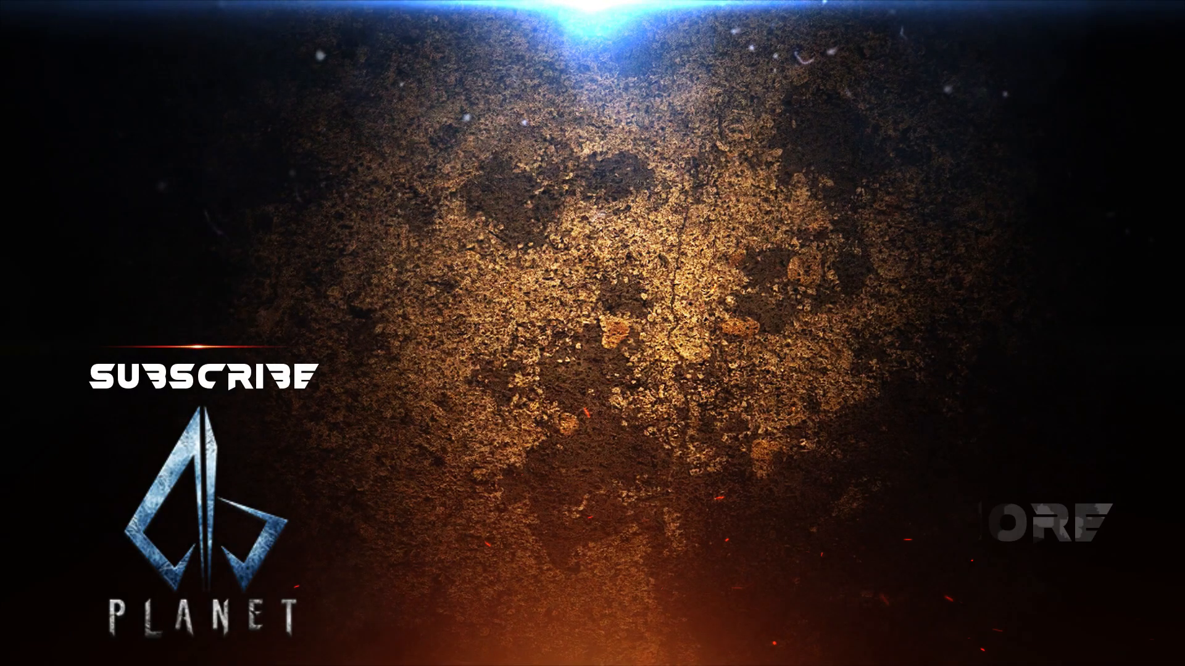